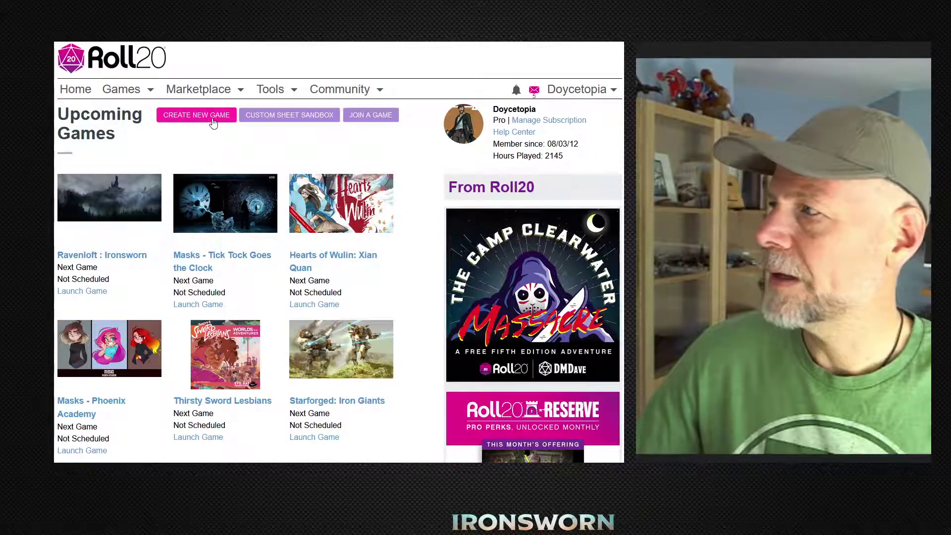
# Start a new game and name it "Ironsworn Solo!".
pyautogui.click(213, 118)
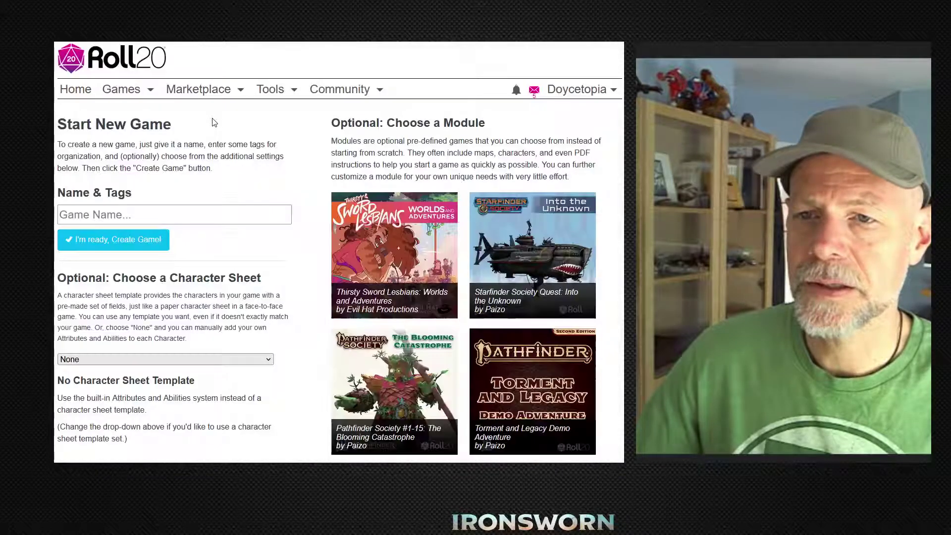
pyautogui.click(174, 221)
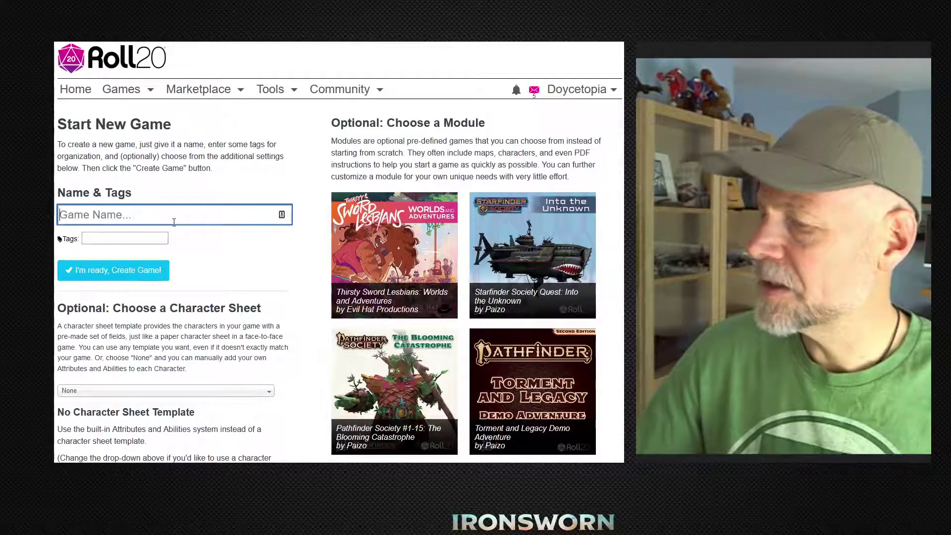
pyautogui.write('Irons')
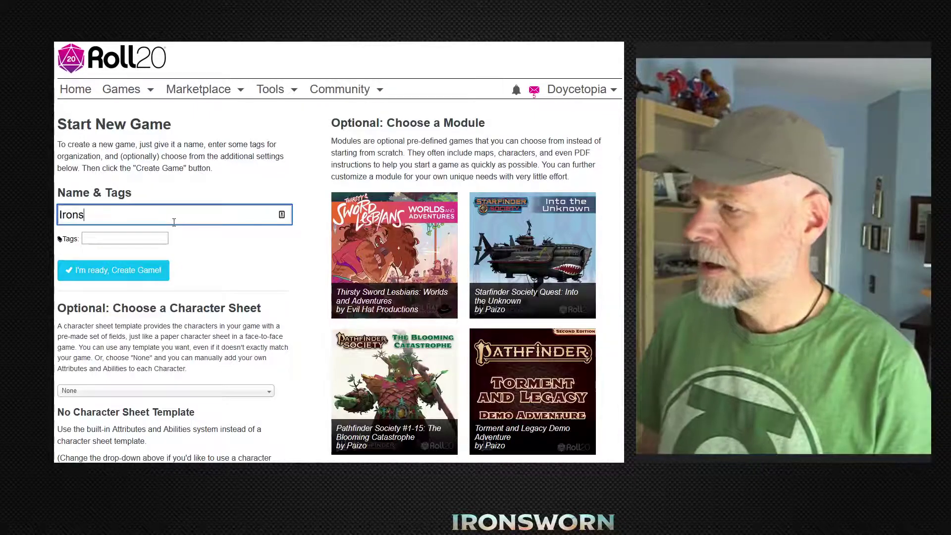
pyautogui.write('worn Solo!')
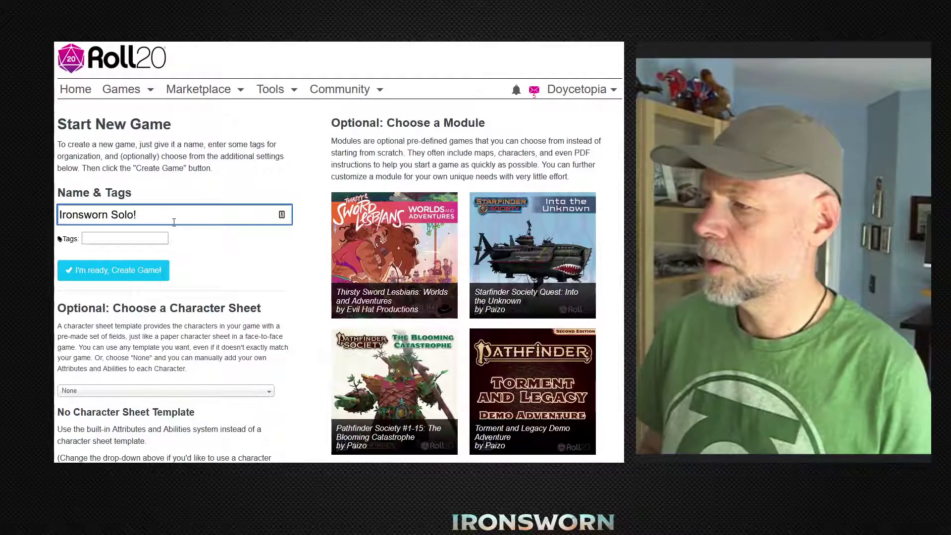
# Search the character sheet templates for "ironsworn" and choose the Ironsworn sheet for the game.
pyautogui.scroll(-1, 158, 232)
pyautogui.scroll(-1, 157, 231)
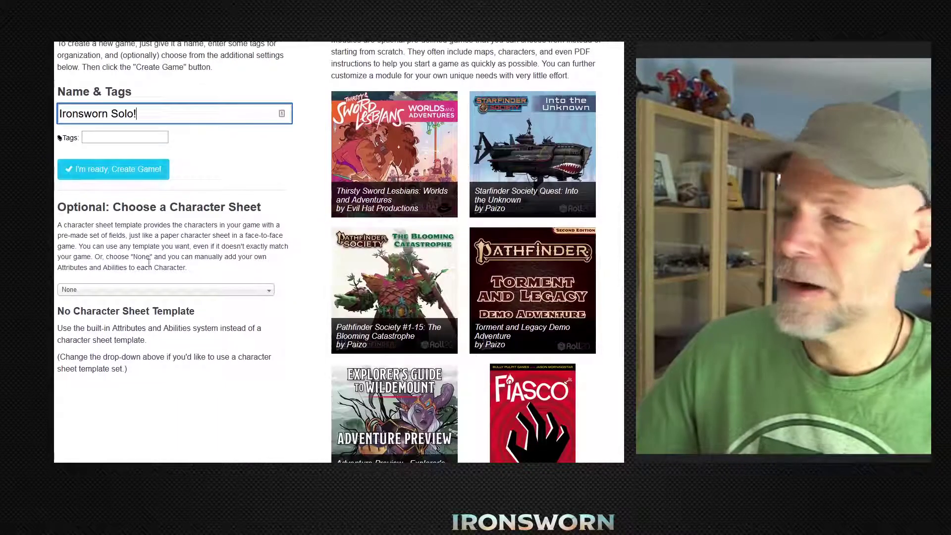
pyautogui.click(135, 294)
pyautogui.click(135, 294)
pyautogui.scroll(-2, 158, 232)
pyautogui.click(101, 239)
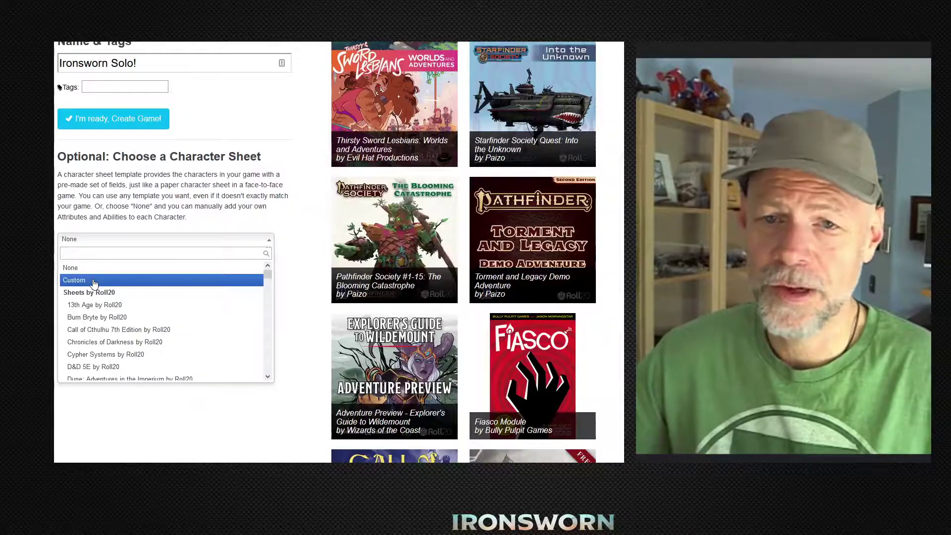
pyautogui.scroll(-10, 128, 310)
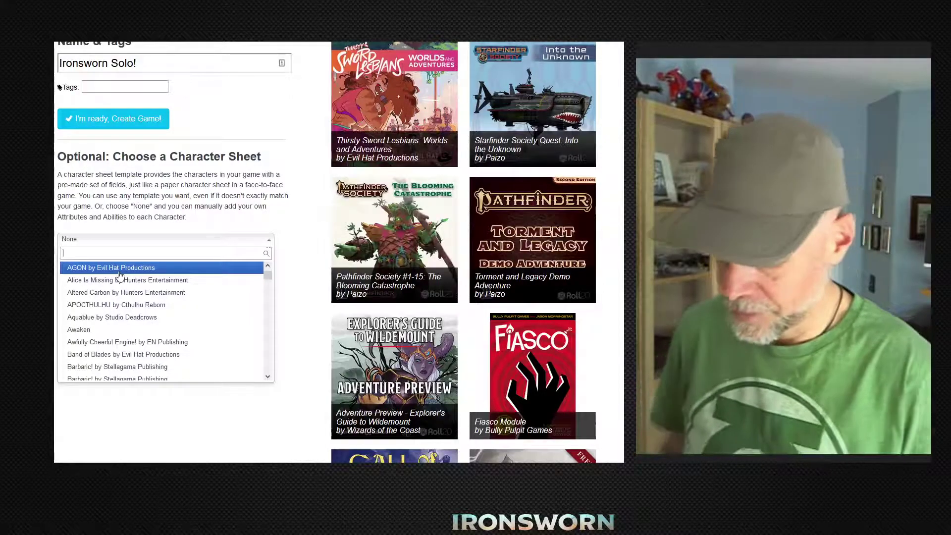
pyautogui.write('ironsworn')
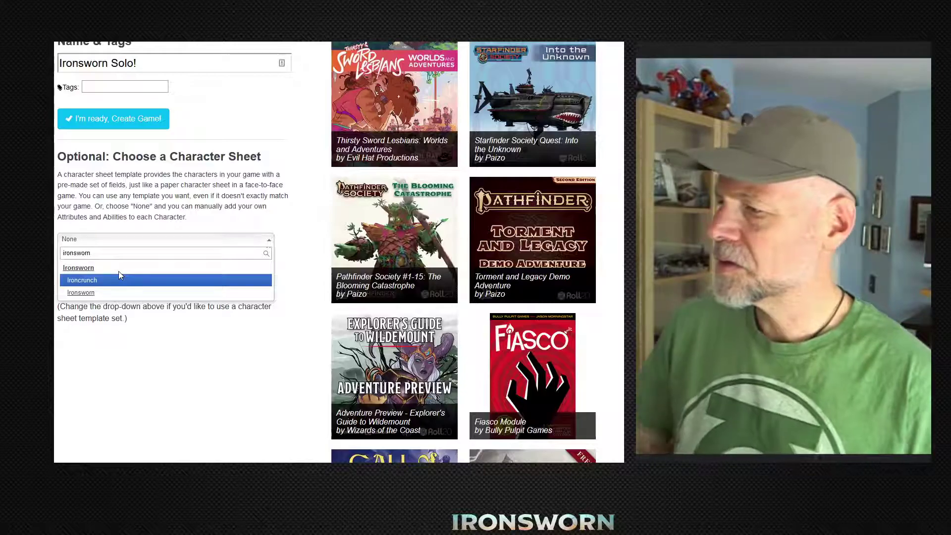
pyautogui.click(104, 293)
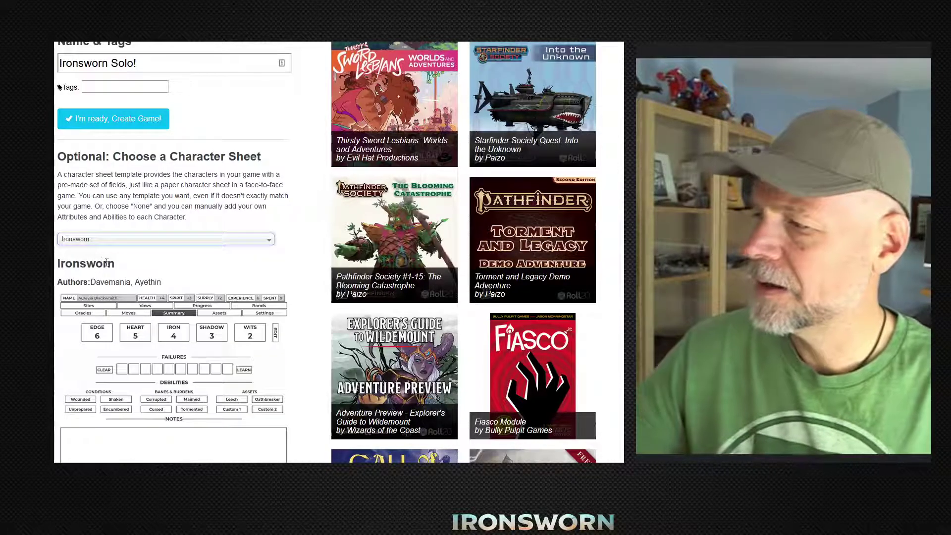
# Review the Ironsworn sheet preview, create the game and launch it.
pyautogui.scroll(-3, 200, 300)
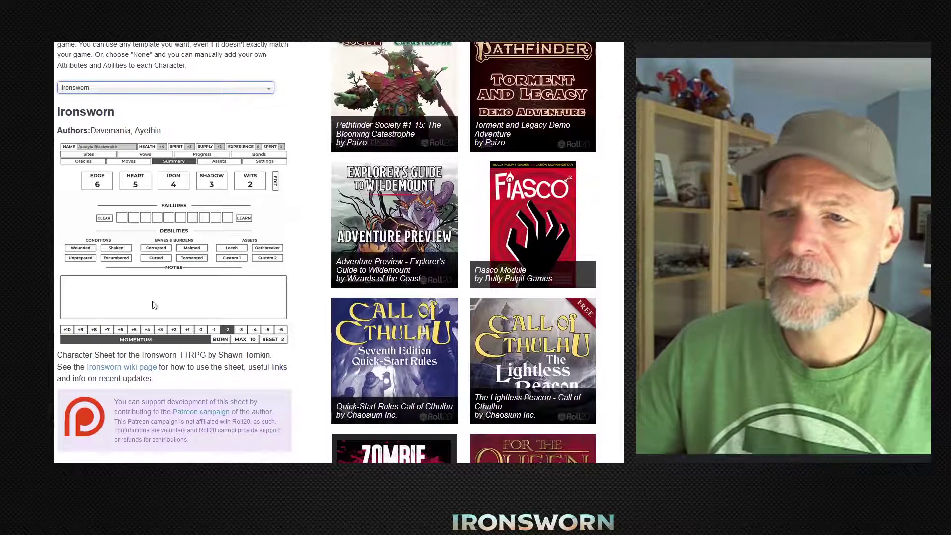
pyautogui.scroll(6, 173, 282)
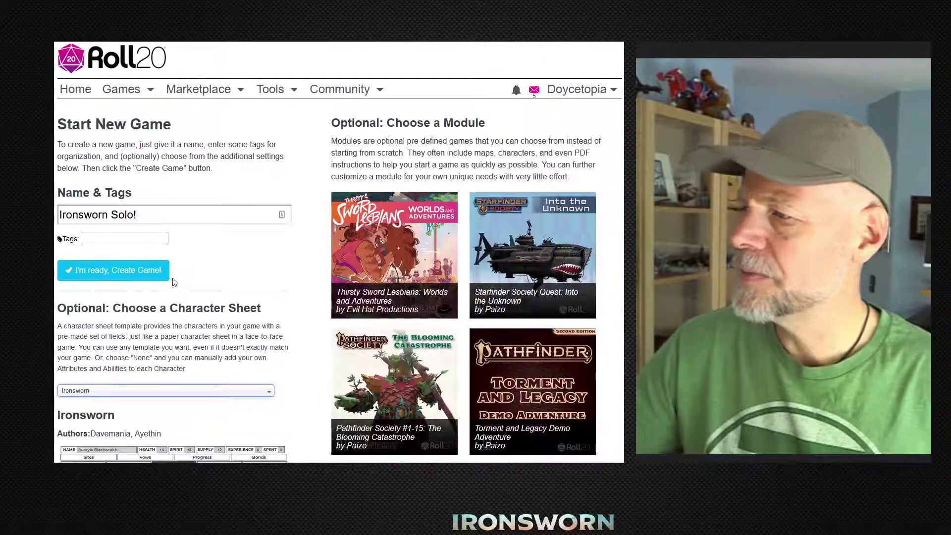
pyautogui.click(143, 270)
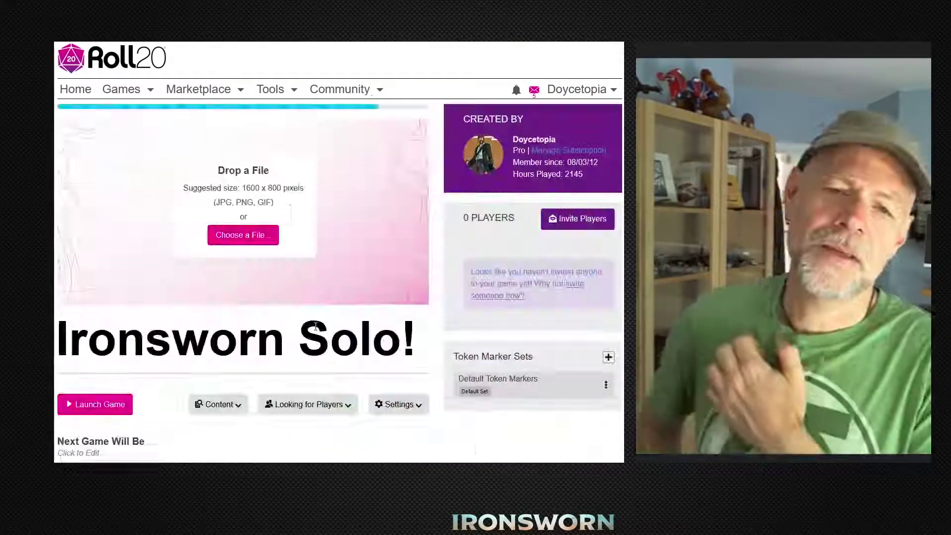
pyautogui.click(87, 395)
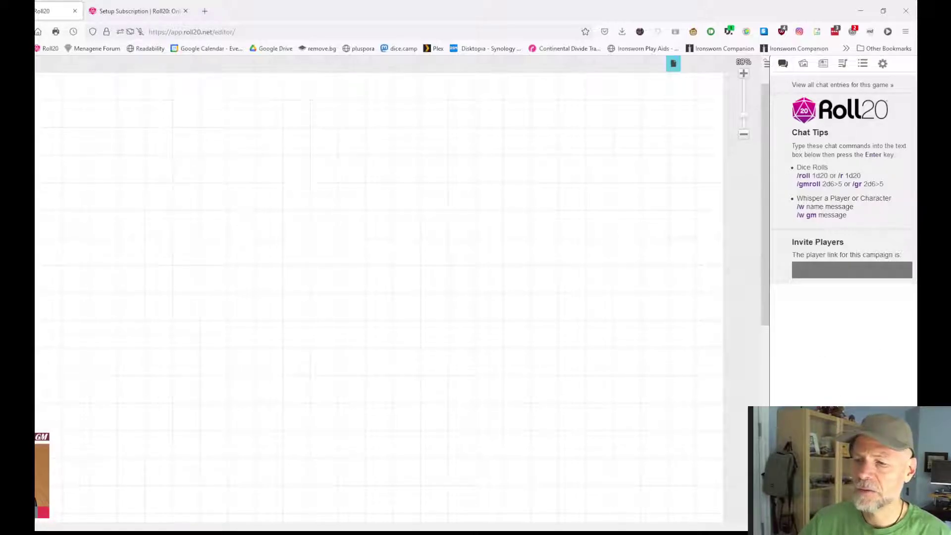
# Find img_kung_castle_map.png among the recent uploads in the personal art library and place it on the tabletop page.
pyautogui.click(805, 67)
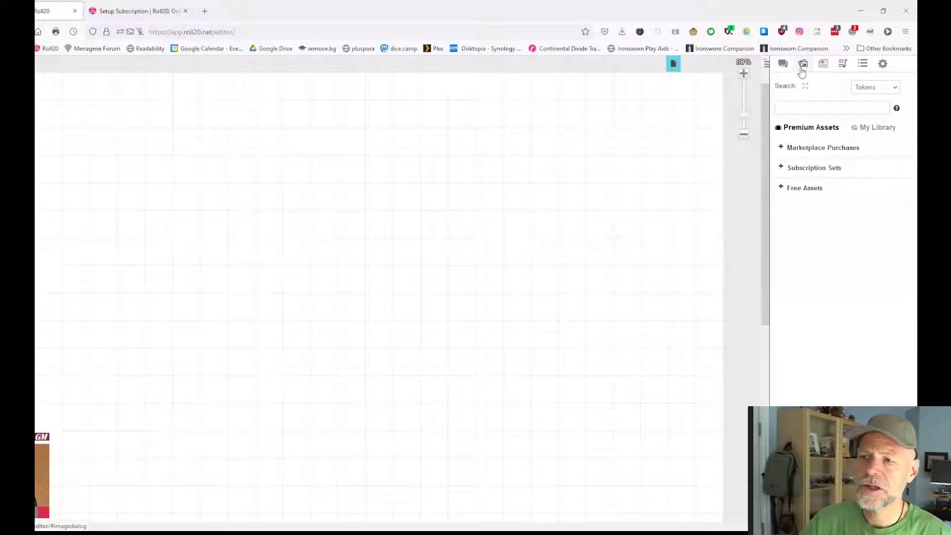
pyautogui.click(782, 189)
pyautogui.click(878, 128)
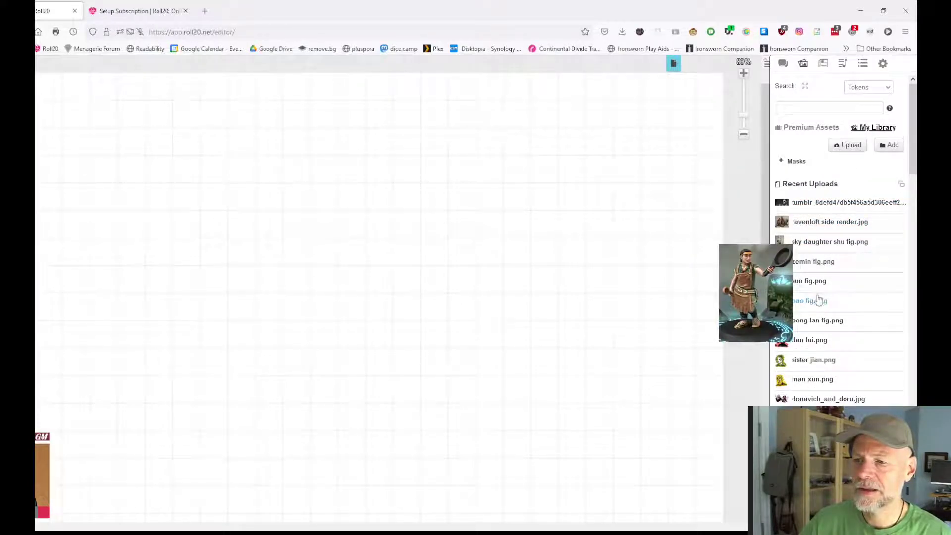
pyautogui.scroll(-5, 808, 359)
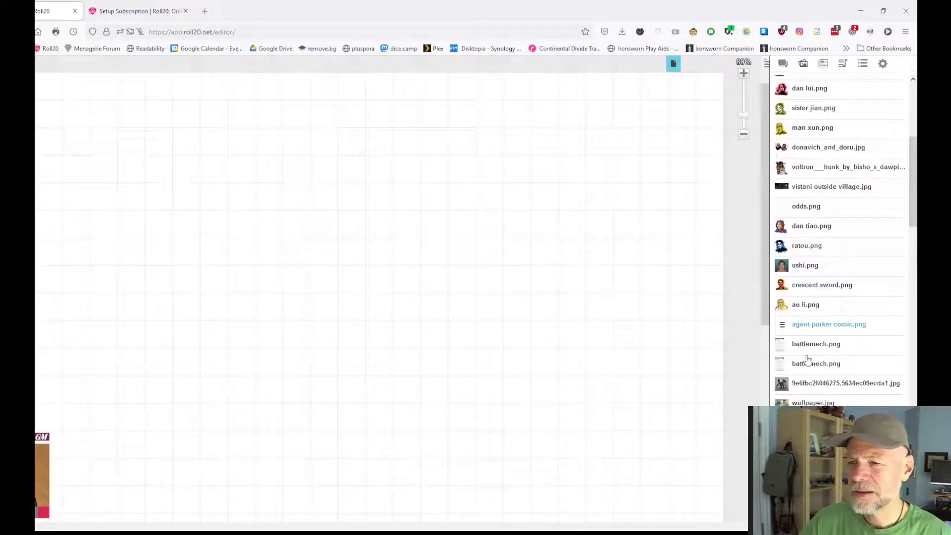
pyautogui.scroll(-6, 830, 176)
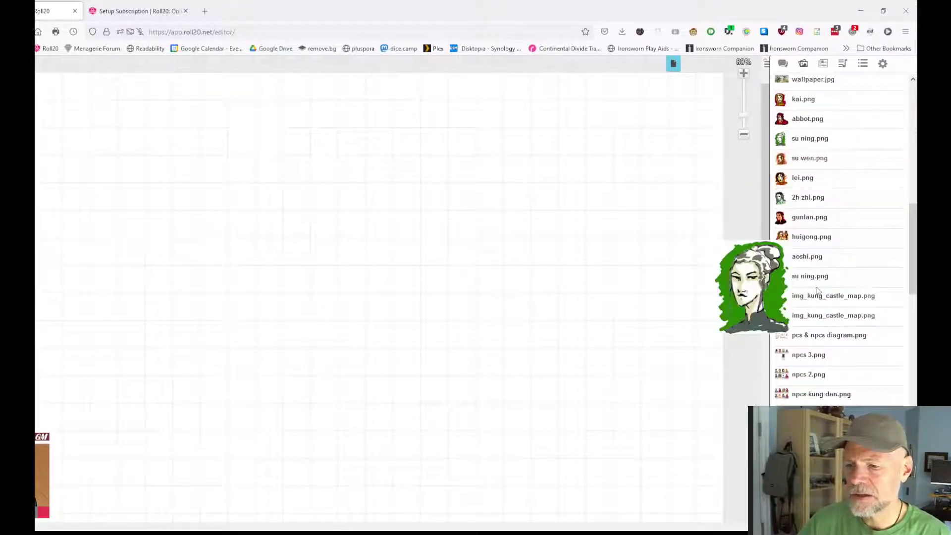
pyautogui.moveTo(832, 296); pyautogui.dragTo(167, 146)
# Move and enlarge the castle map so it fills the page out to its right and bottom edges.
pyautogui.click(171, 151)
pyautogui.moveTo(172, 155); pyautogui.dragTo(503, 486)
pyautogui.moveTo(502, 306); pyautogui.dragTo(396, 247)
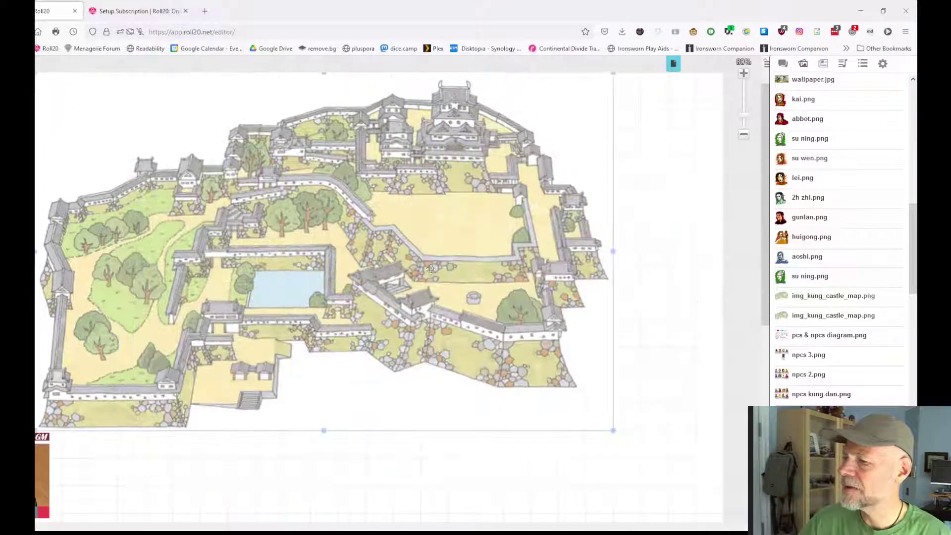
pyautogui.moveTo(613, 430); pyautogui.dragTo(704, 466)
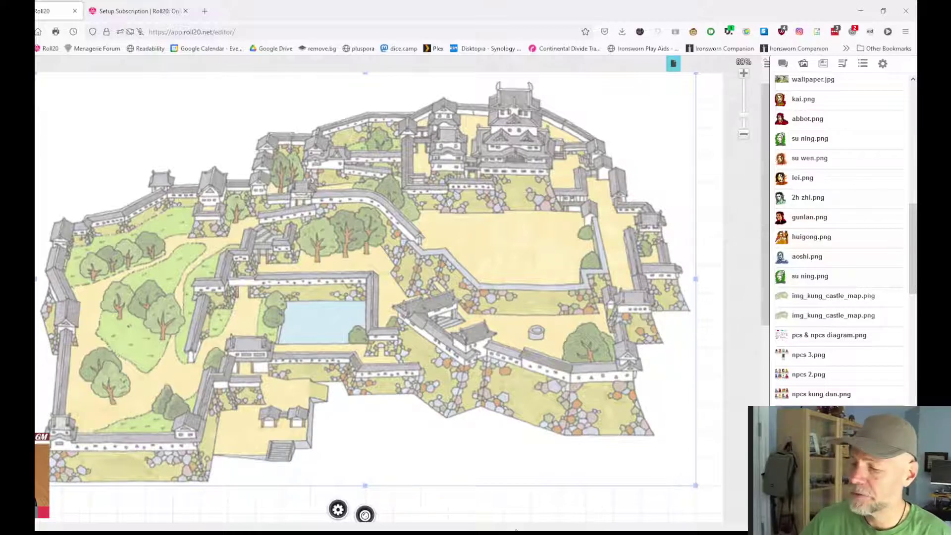
pyautogui.moveTo(696, 486); pyautogui.dragTo(715, 508)
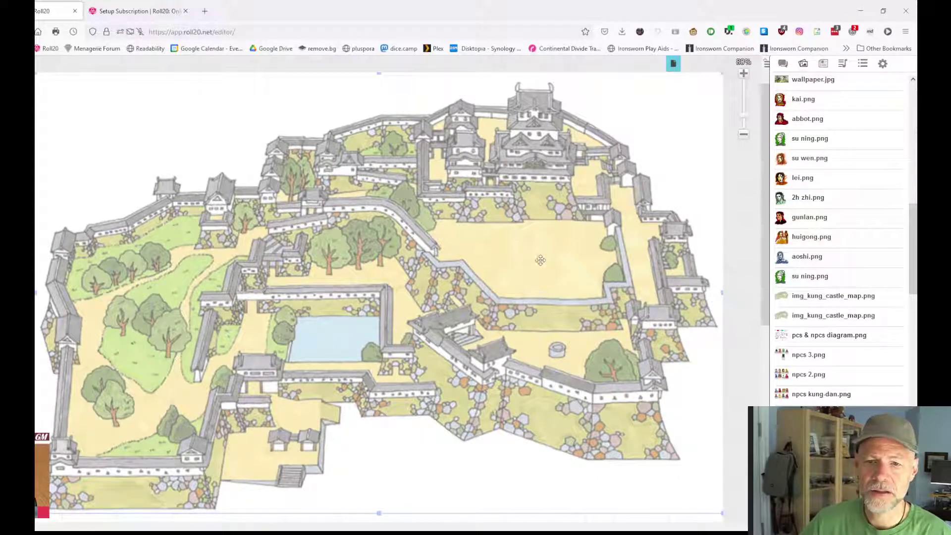
# Add a new character to the journal, name it "Jo" and save the changes.
pyautogui.click(823, 64)
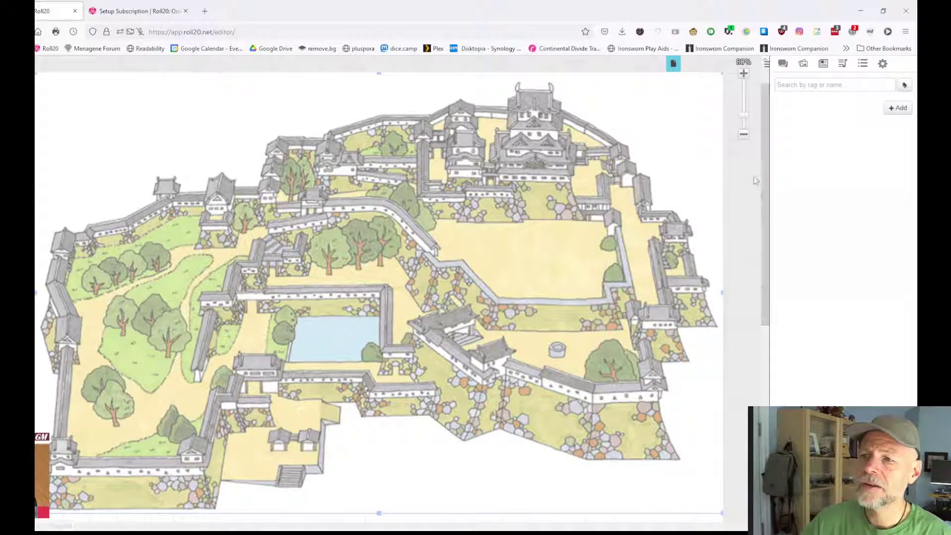
pyautogui.click(900, 106)
pyautogui.click(878, 130)
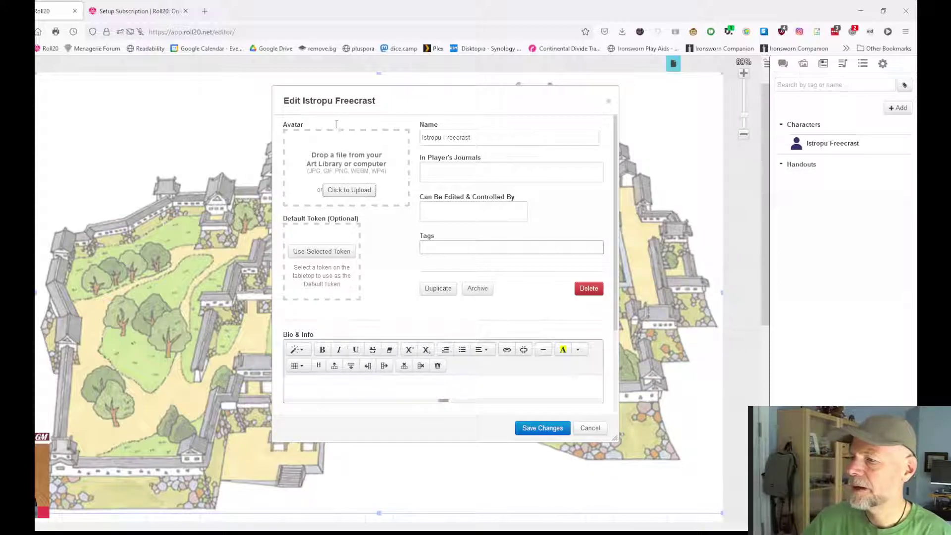
pyautogui.tripleClick(463, 138)
pyautogui.write('Jo')
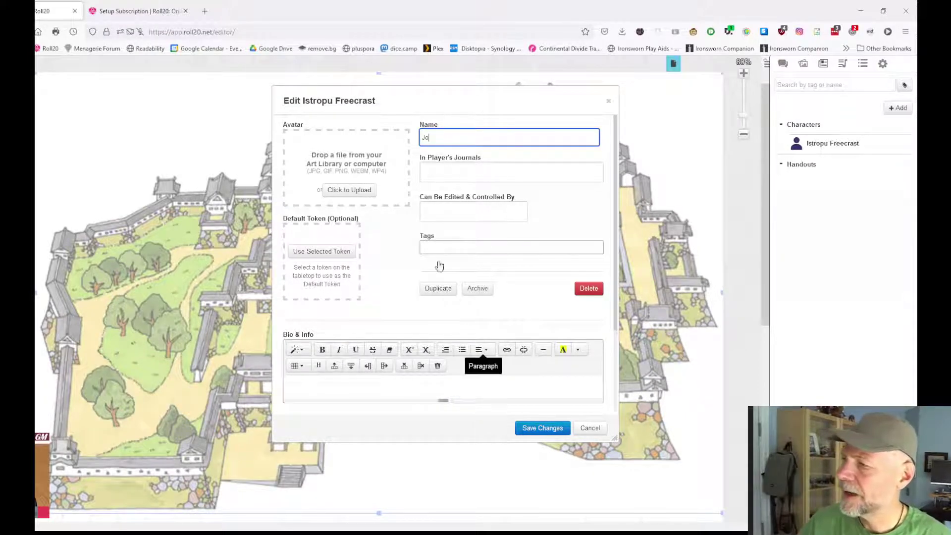
pyautogui.click(542, 428)
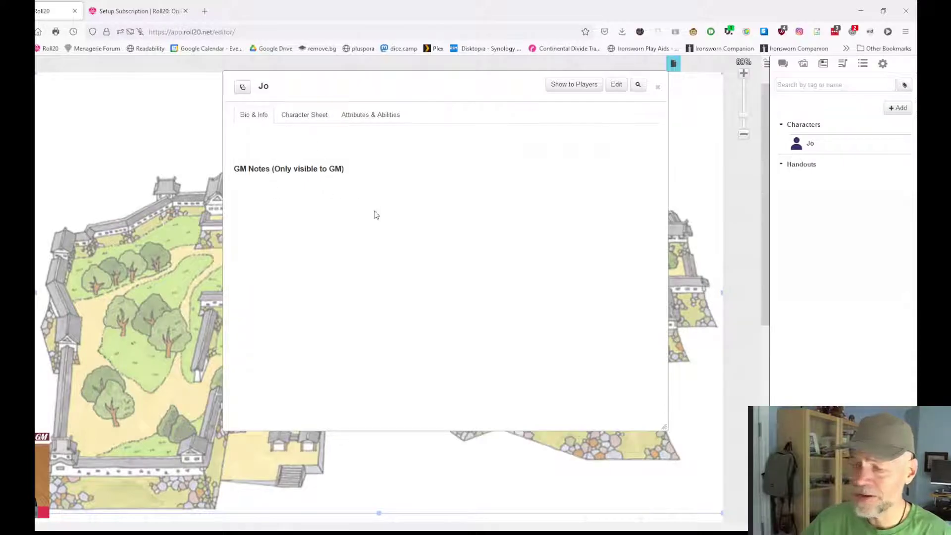
# Open Jo's character sheet, select the Character sheet type and dismiss the version 2.2.1 release notice.
pyautogui.click(304, 118)
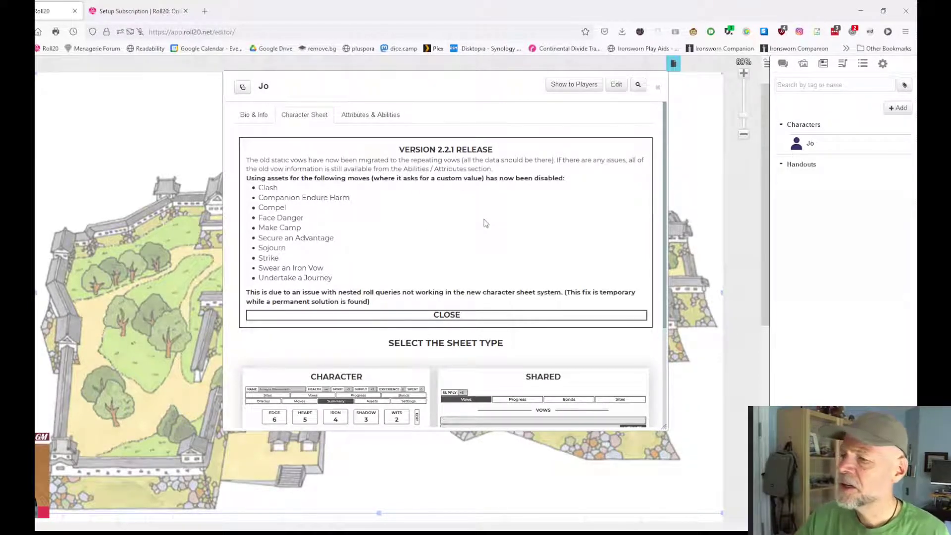
pyautogui.scroll(-3, 485, 227)
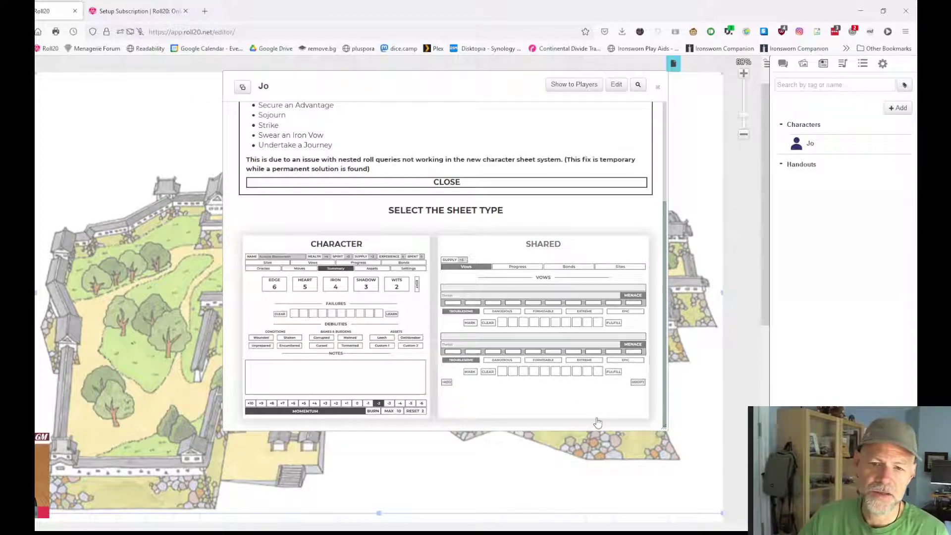
pyautogui.click(408, 323)
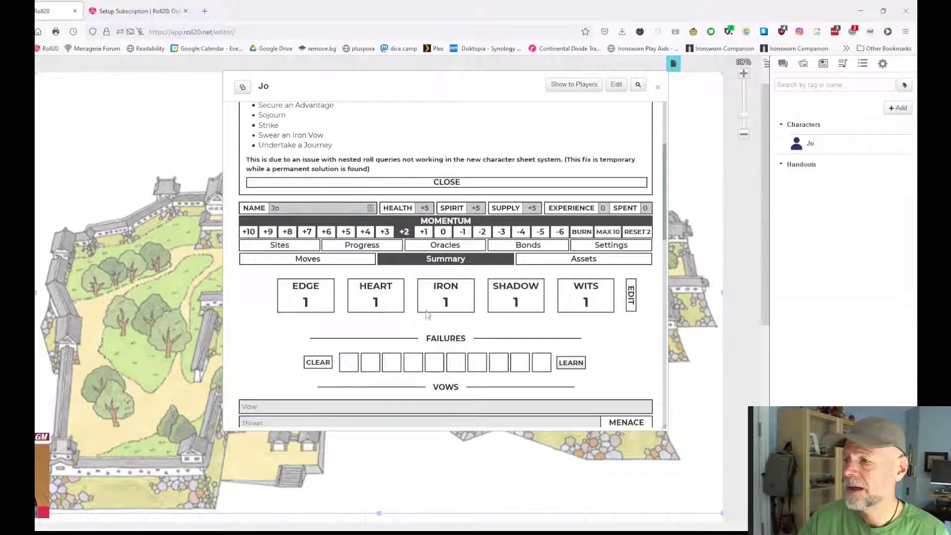
pyautogui.scroll(3, 520, 286)
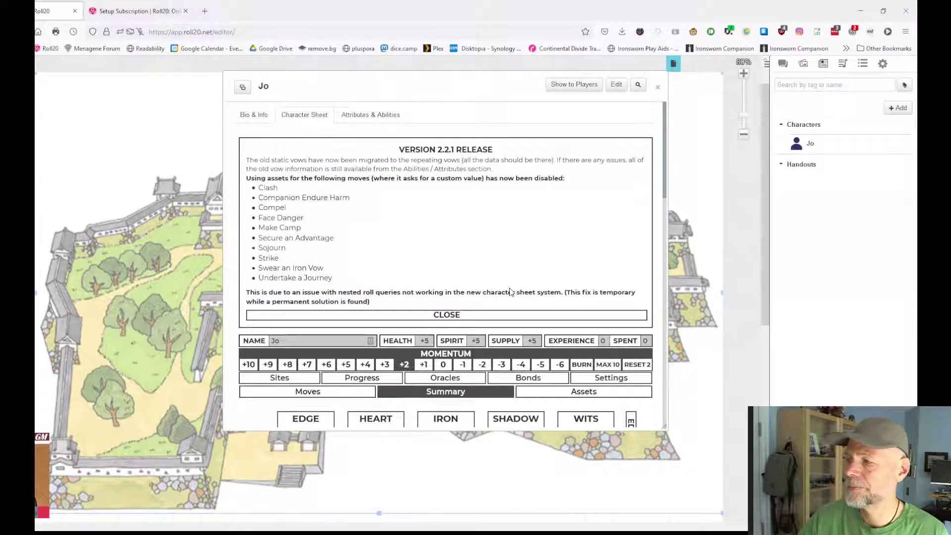
pyautogui.click(497, 316)
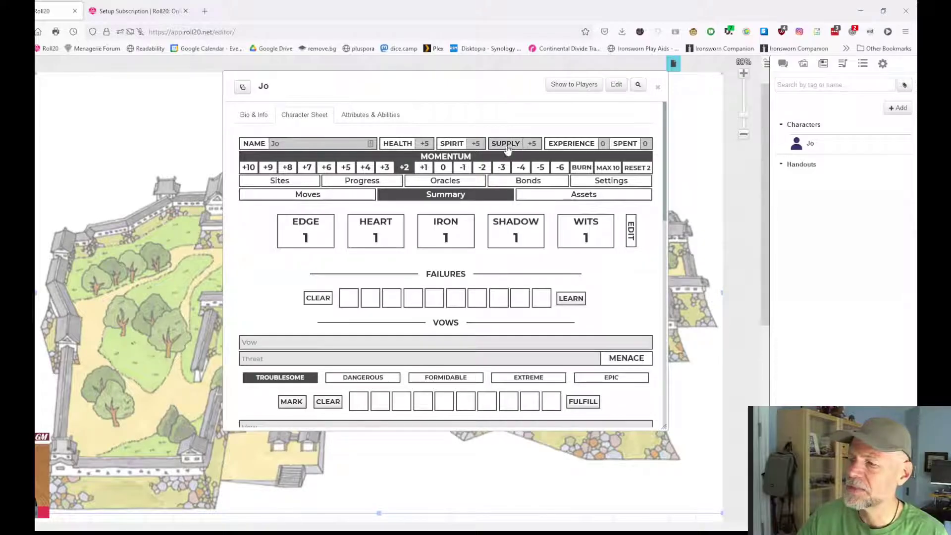
# Roll Jo's Health with a modifier of 0 and show the roll in the chat.
pyautogui.click(398, 143)
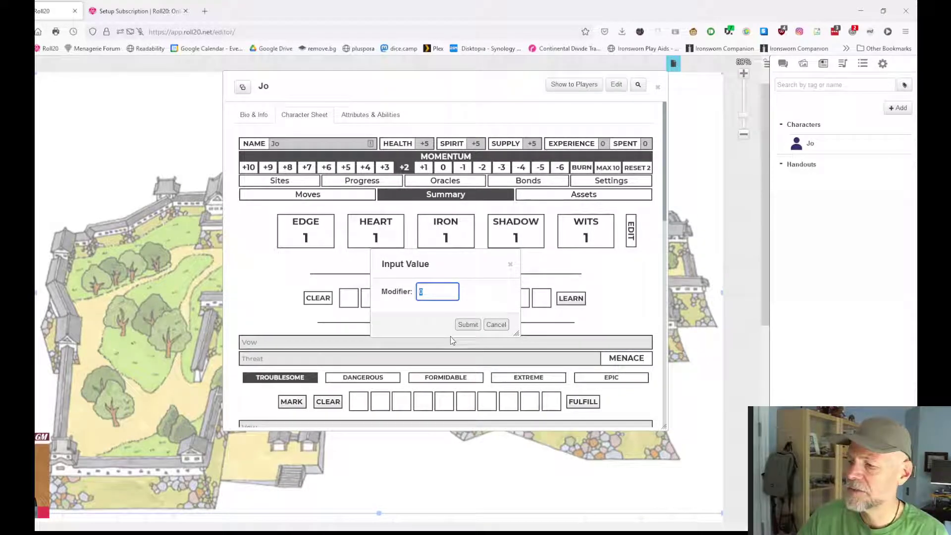
pyautogui.click(468, 325)
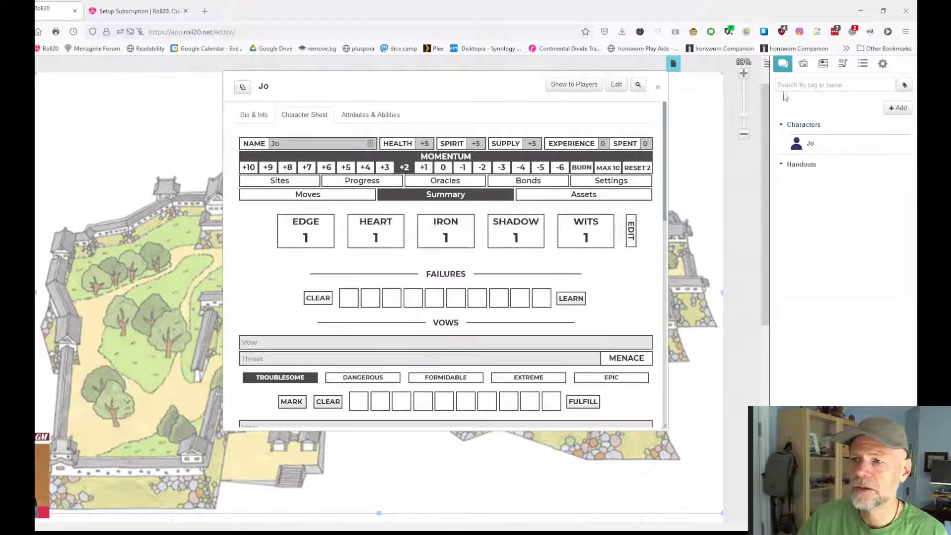
pyautogui.click(783, 65)
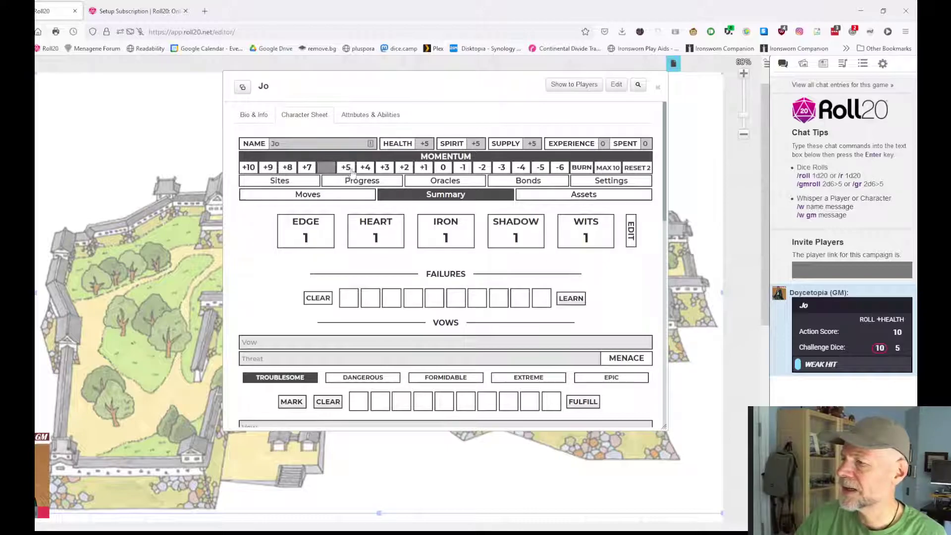
# Set the character's momentum to +2, open the stats for editing, and set Shadow to 3 and Edge to 2.
pyautogui.click(405, 167)
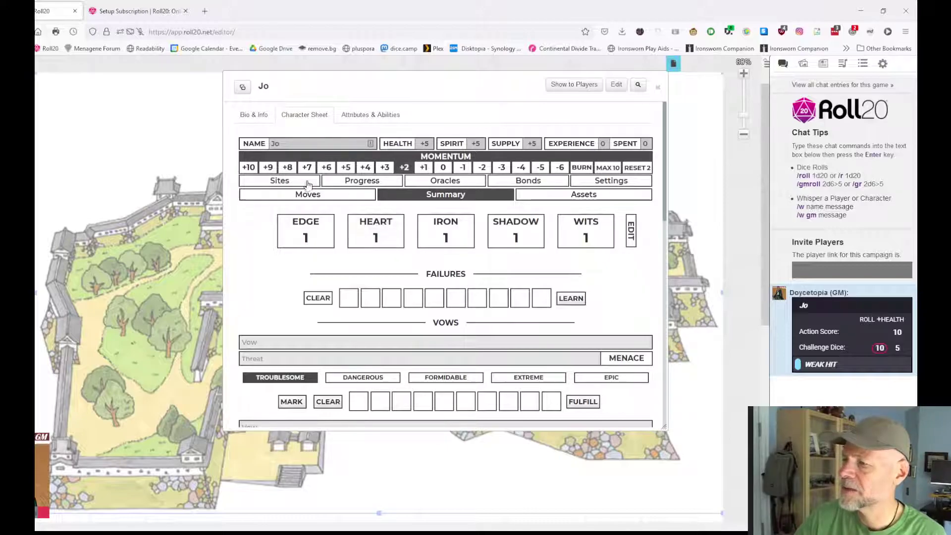
pyautogui.click(631, 231)
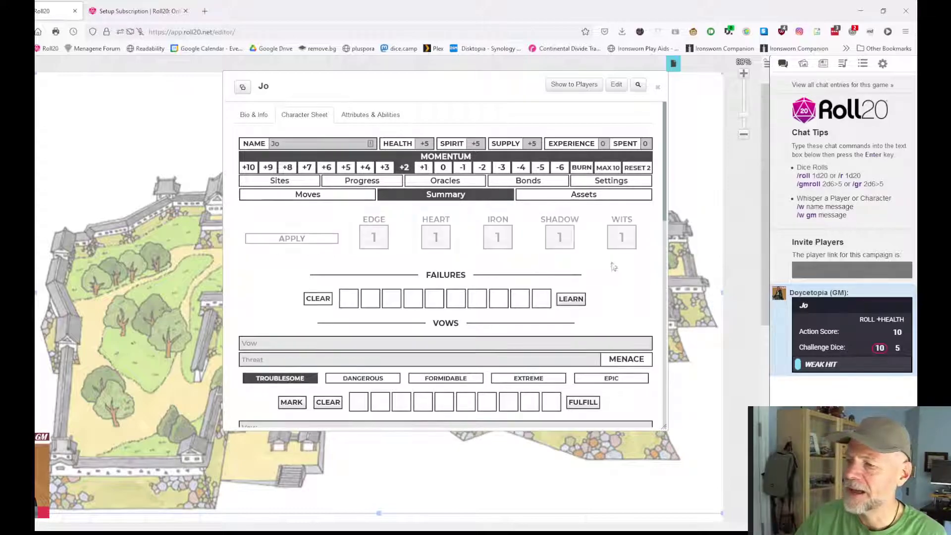
pyautogui.click(381, 241)
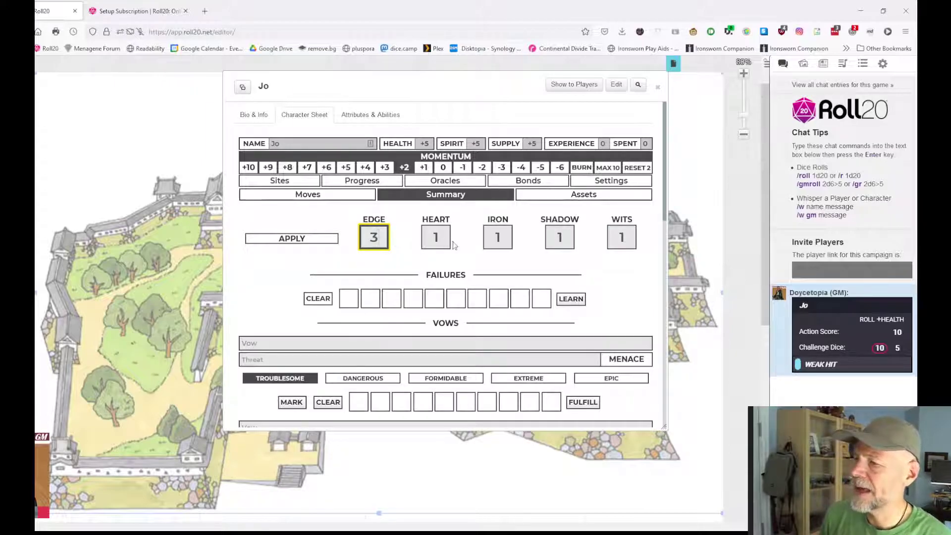
pyautogui.doubleClick(563, 238)
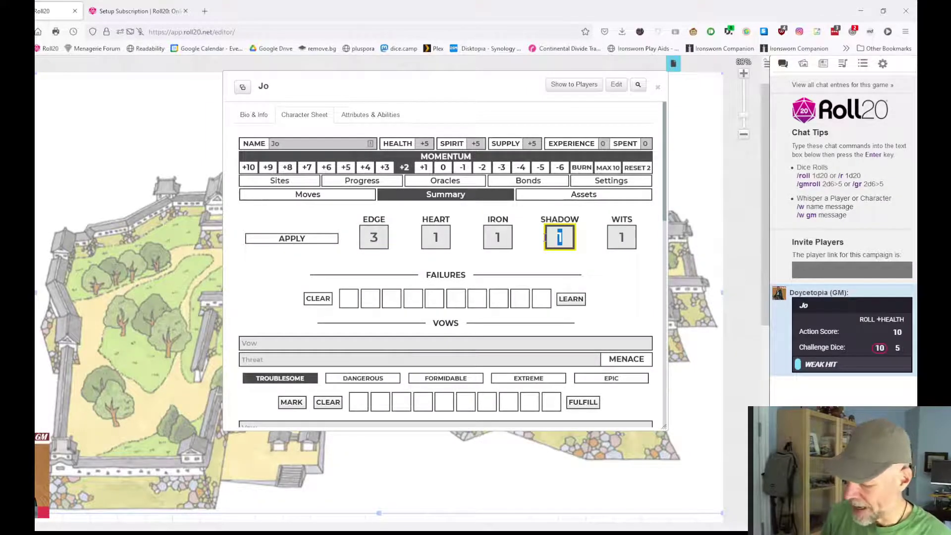
pyautogui.write('3')
pyautogui.doubleClick(372, 237)
pyautogui.write('2')
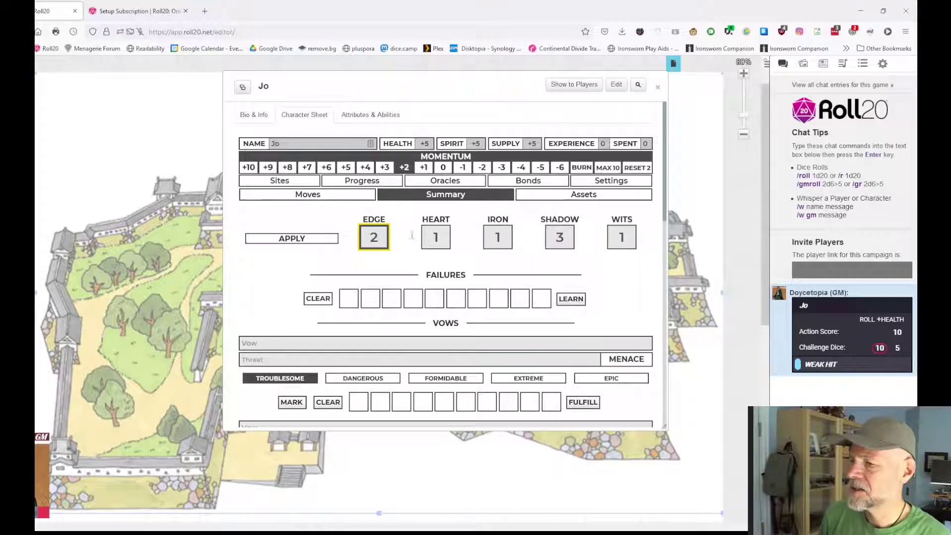
# Set Wits to 2, keep Heart and Iron at 1, and apply the edited stats.
pyautogui.doubleClick(614, 238)
pyautogui.write('3')
pyautogui.doubleClick(622, 238)
pyautogui.write('2')
pyautogui.doubleClick(498, 237)
pyautogui.doubleClick(436, 238)
pyautogui.click(529, 268)
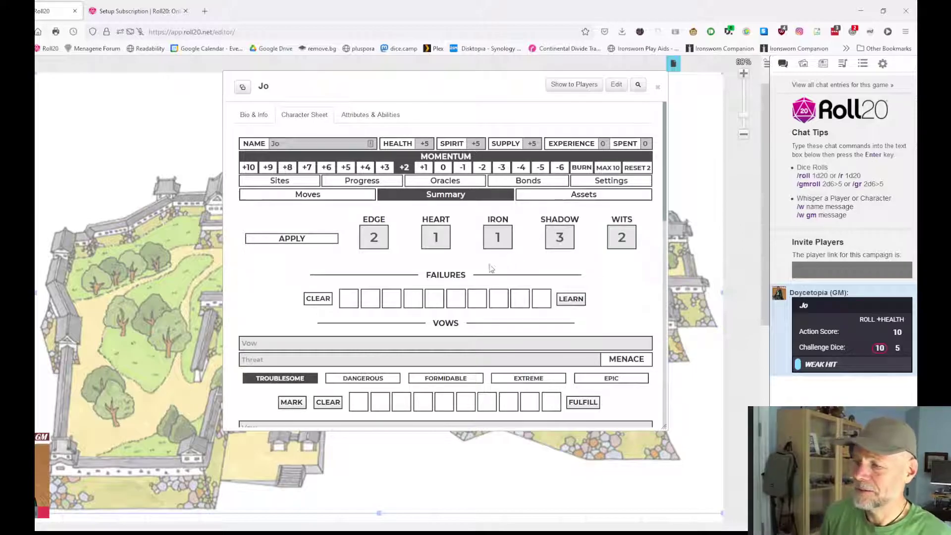
pyautogui.click(323, 241)
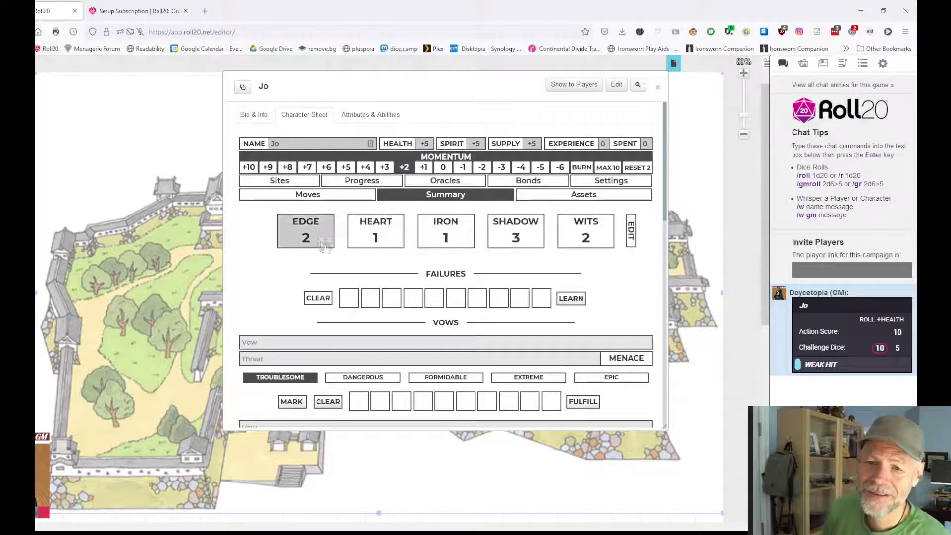
# Examine the failures track and the first vow's description, threat and menace fields.
pyautogui.scroll(-2, 285, 277)
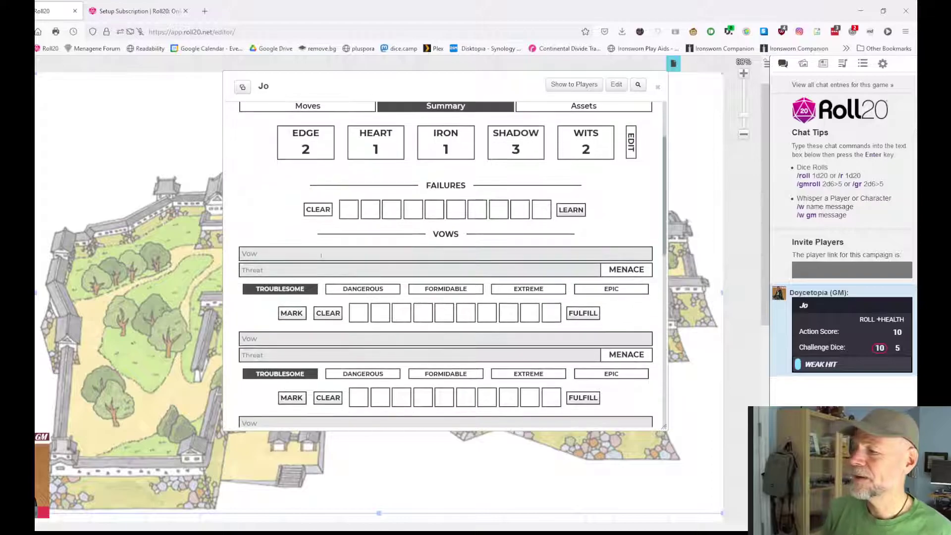
pyautogui.click(349, 210)
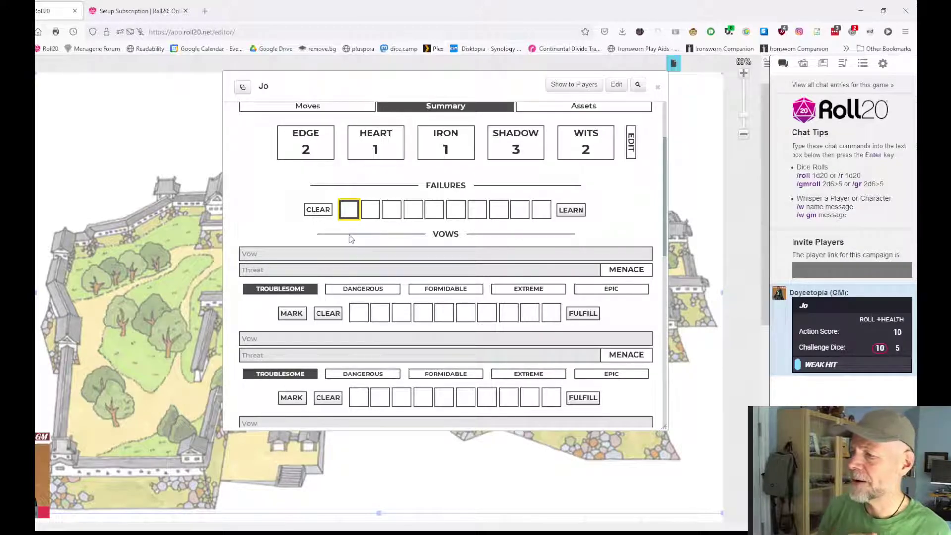
pyautogui.scroll(-3, 396, 248)
pyautogui.click(296, 171)
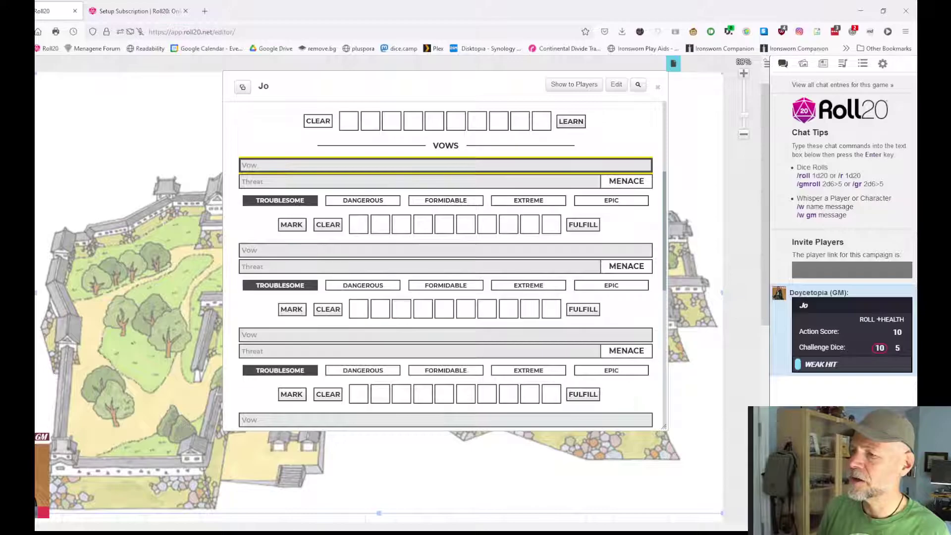
pyautogui.click(609, 184)
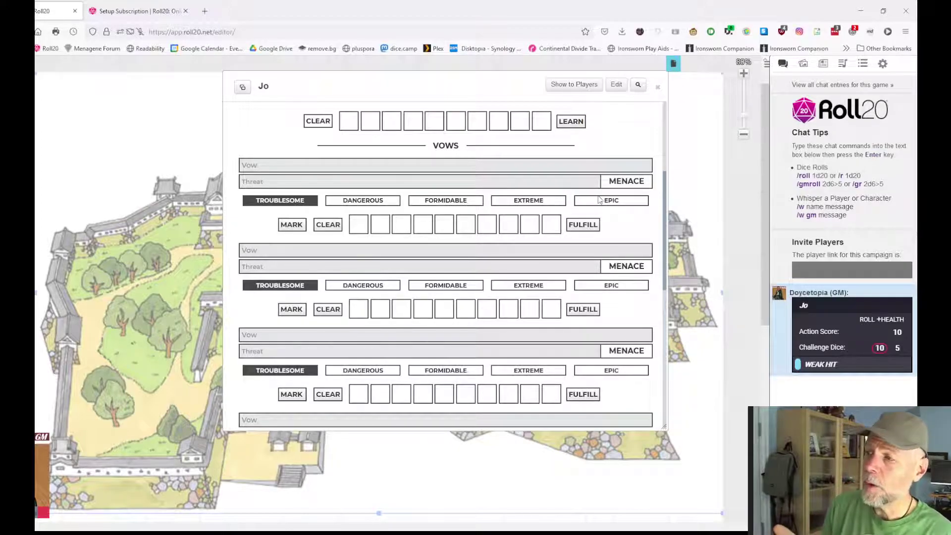
# Try the Formidable and Epic ranks on the first vow and return it to Troublesome.
pyautogui.click(430, 202)
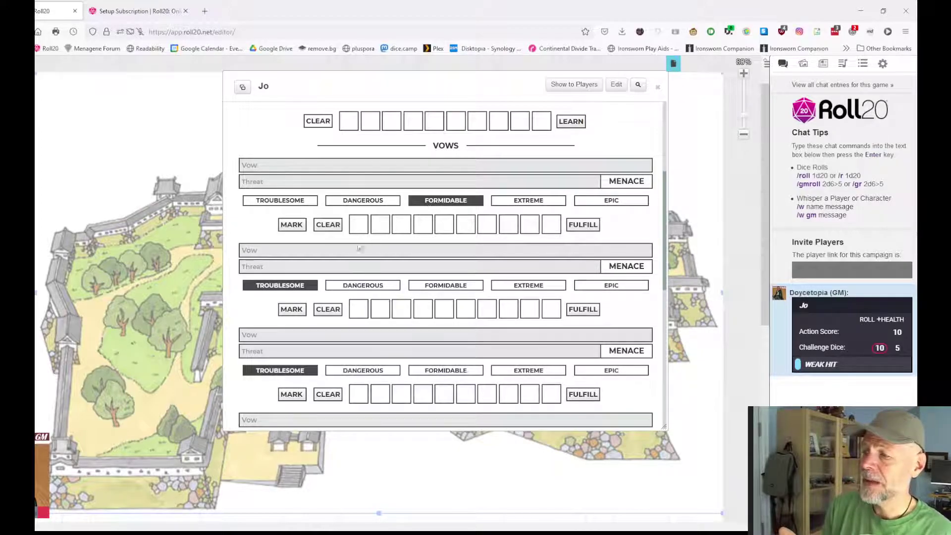
pyautogui.click(613, 203)
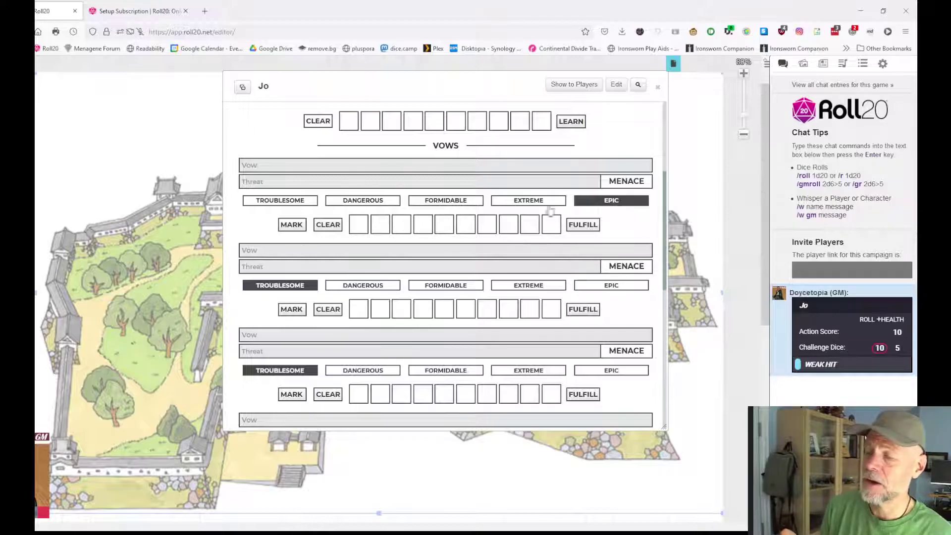
pyautogui.click(462, 205)
pyautogui.click(307, 206)
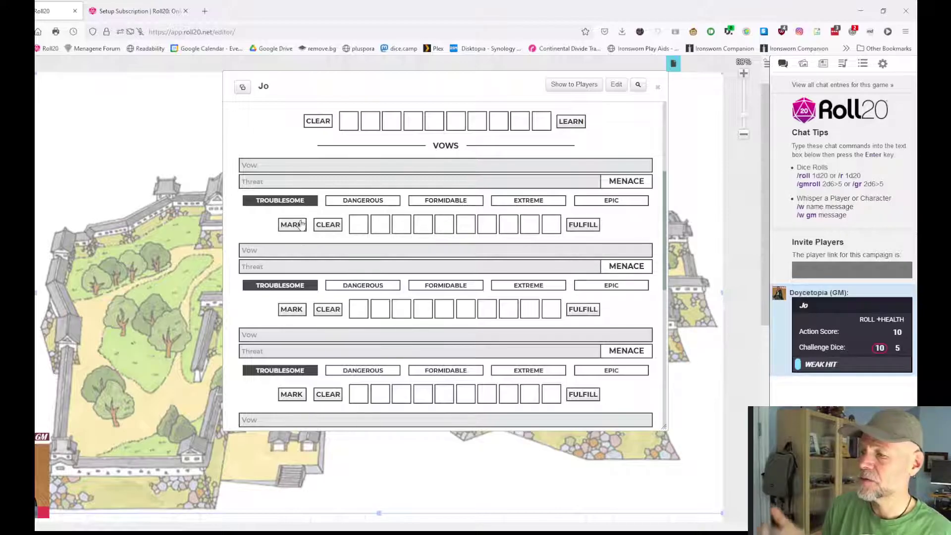
# Mark progress on the first vow at Troublesome, Formidable and Epic rank, and clear its progress track, leaving the rank at Epic.
pyautogui.click(296, 227)
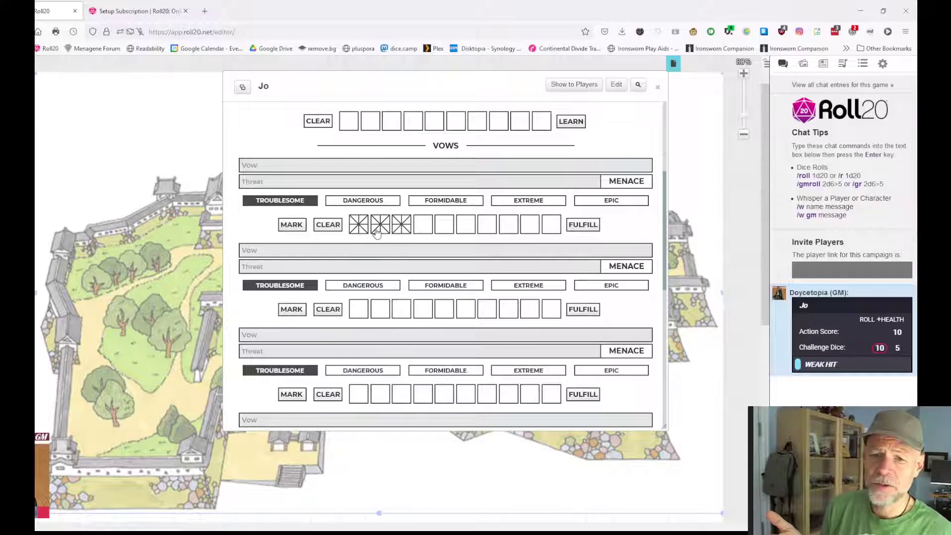
pyautogui.click(424, 204)
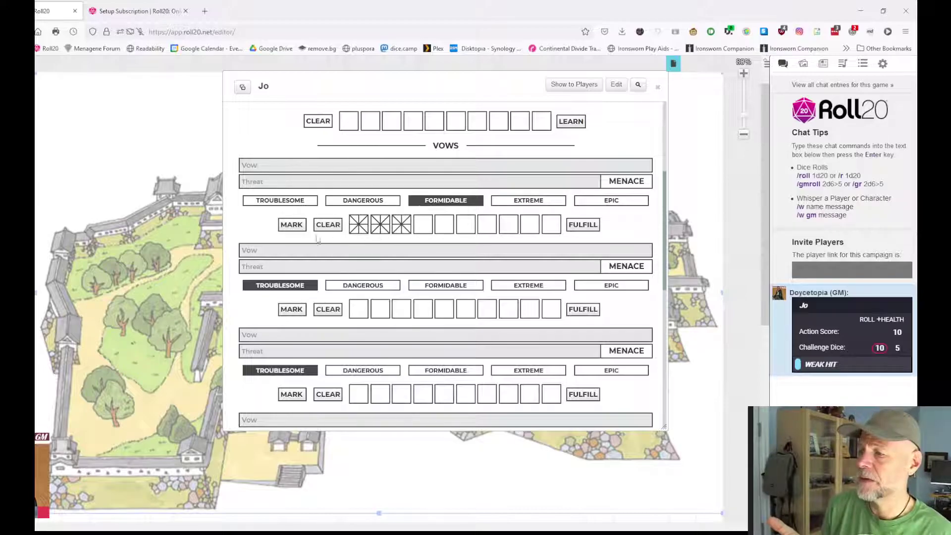
pyautogui.click(294, 231)
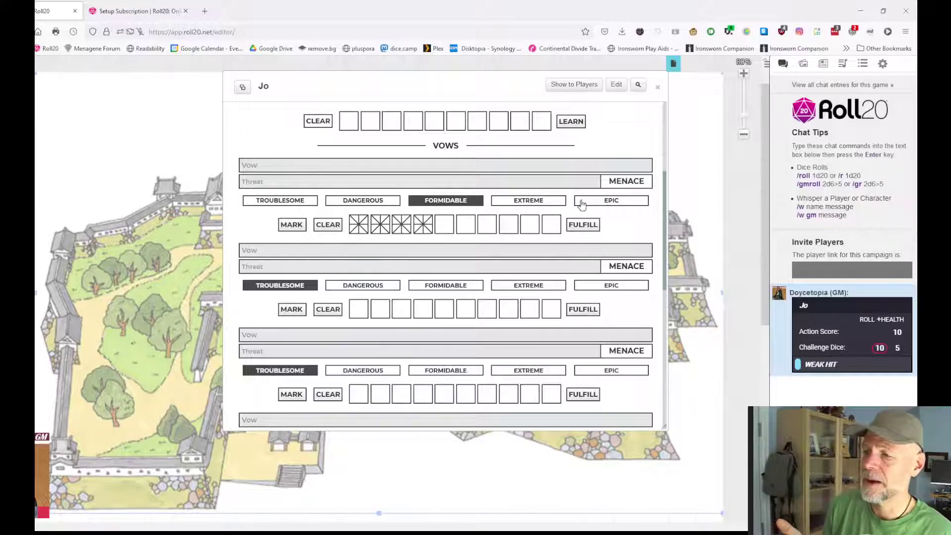
pyautogui.click(582, 204)
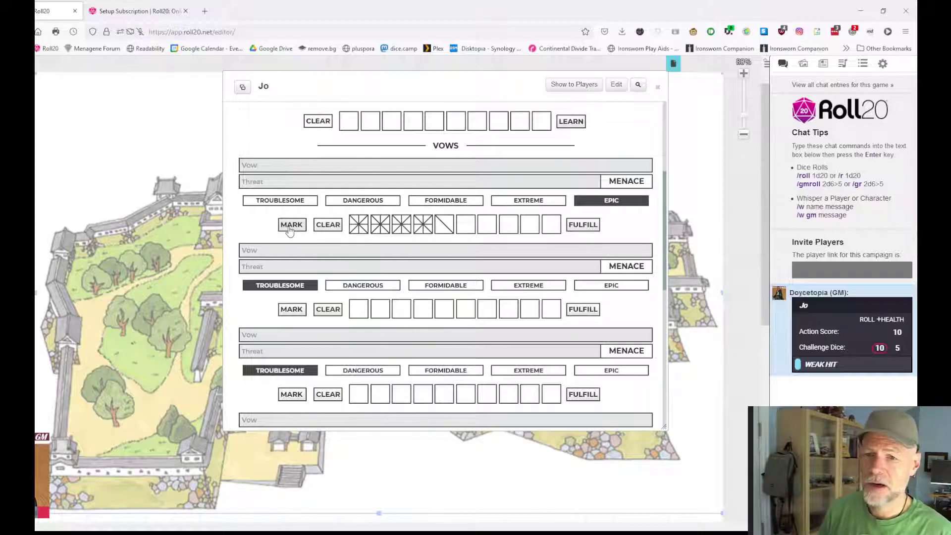
pyautogui.click(331, 228)
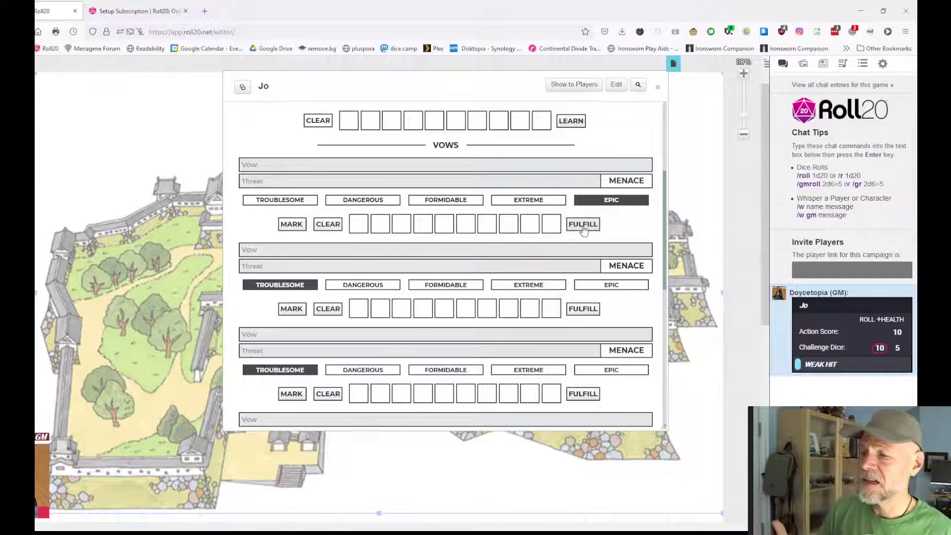
# Examine the remaining vows, the debilities and the notes area of the character summary.
pyautogui.scroll(-1, 584, 228)
pyautogui.scroll(2, 583, 226)
pyautogui.scroll(-2, 587, 230)
pyautogui.scroll(-5, 475, 287)
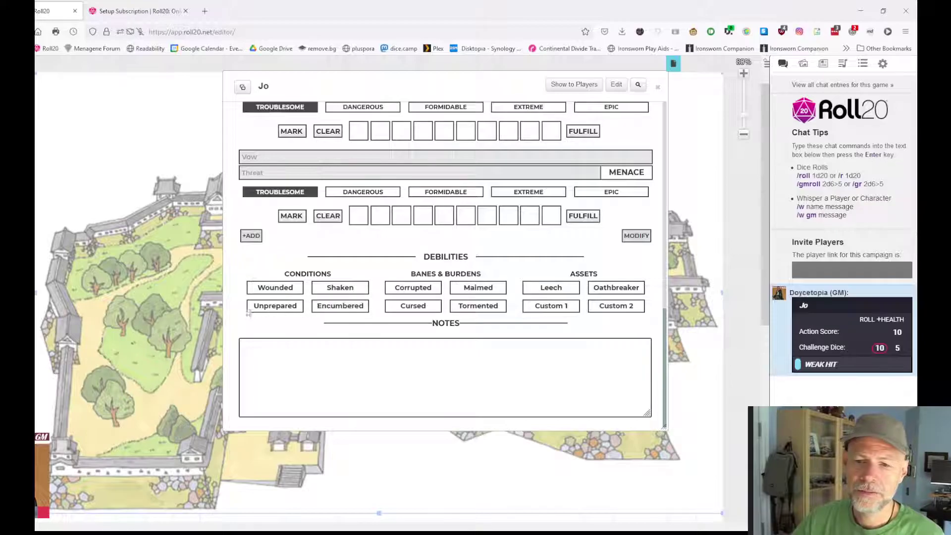
pyautogui.click(320, 307)
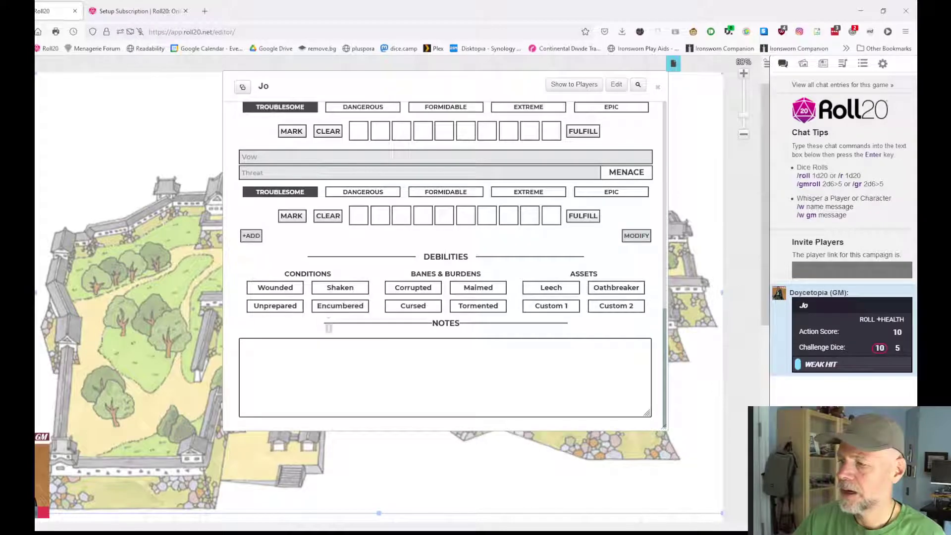
pyautogui.scroll(10, 405, 330)
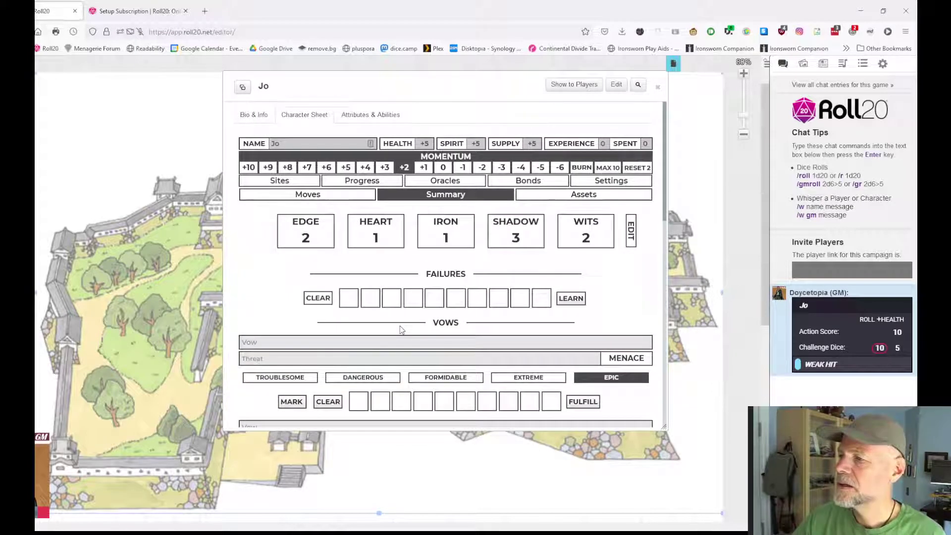
pyautogui.scroll(2, 485, 195)
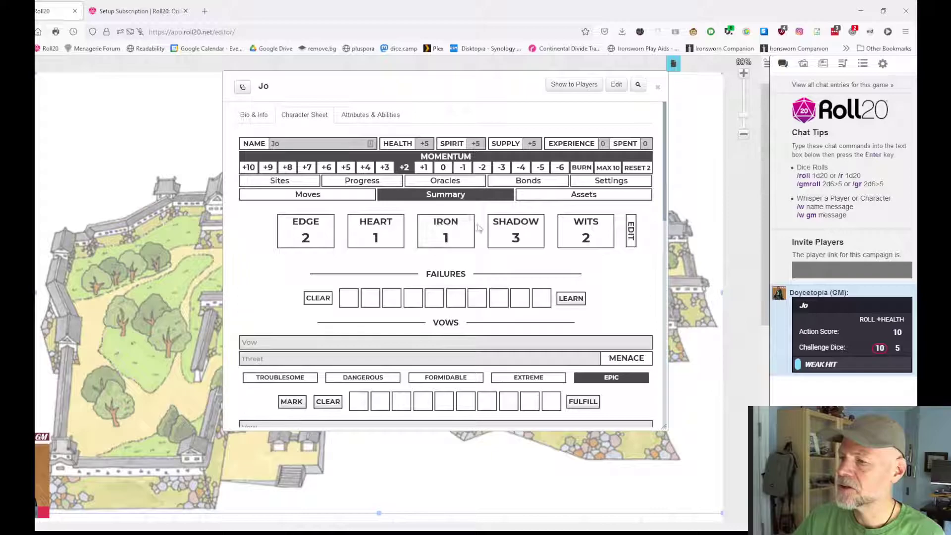
# Add a first asset to the character, choosing the Path type and Infiltrator, and finish modifying the assets.
pyautogui.click(549, 199)
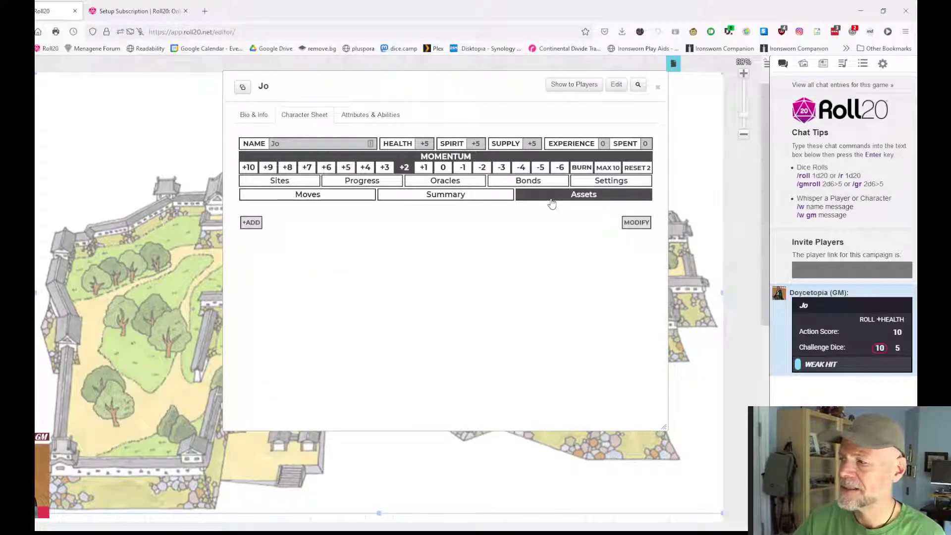
pyautogui.click(252, 222)
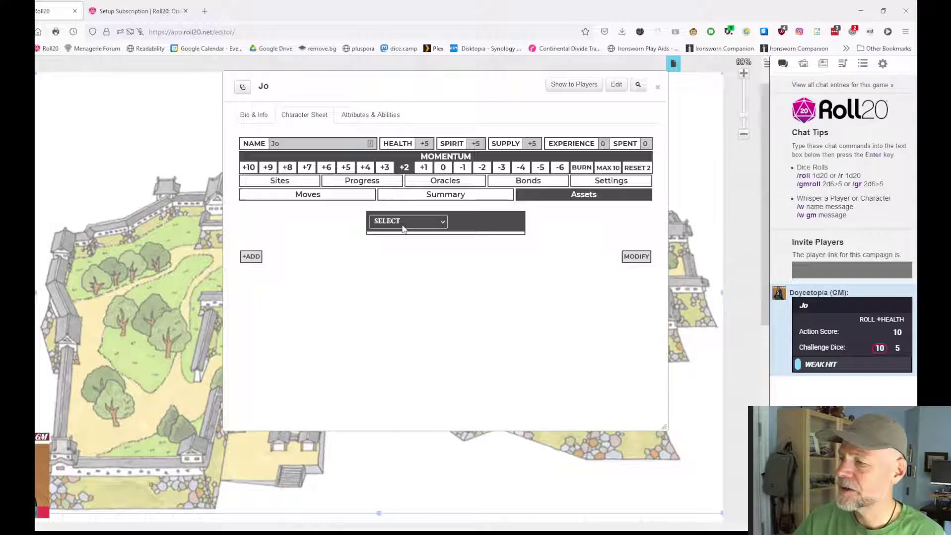
pyautogui.click(410, 268)
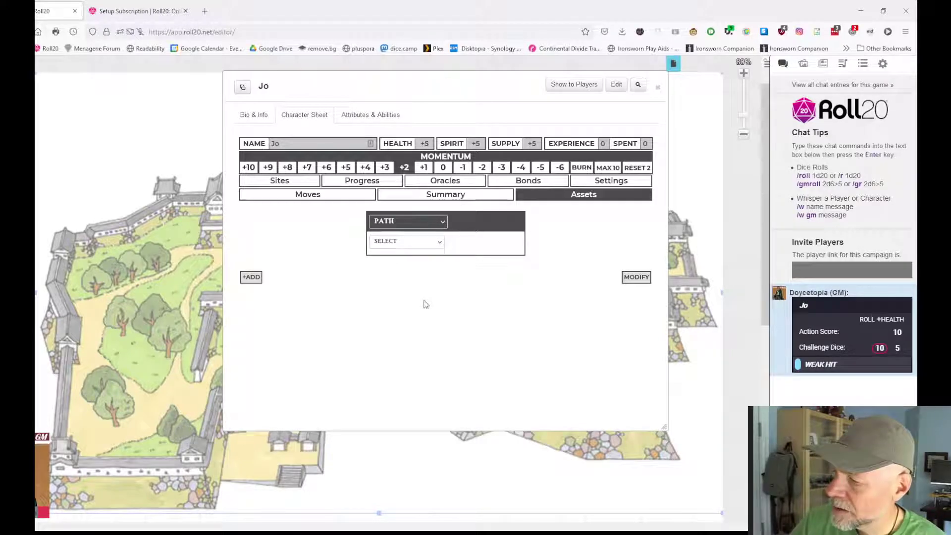
pyautogui.click(416, 288)
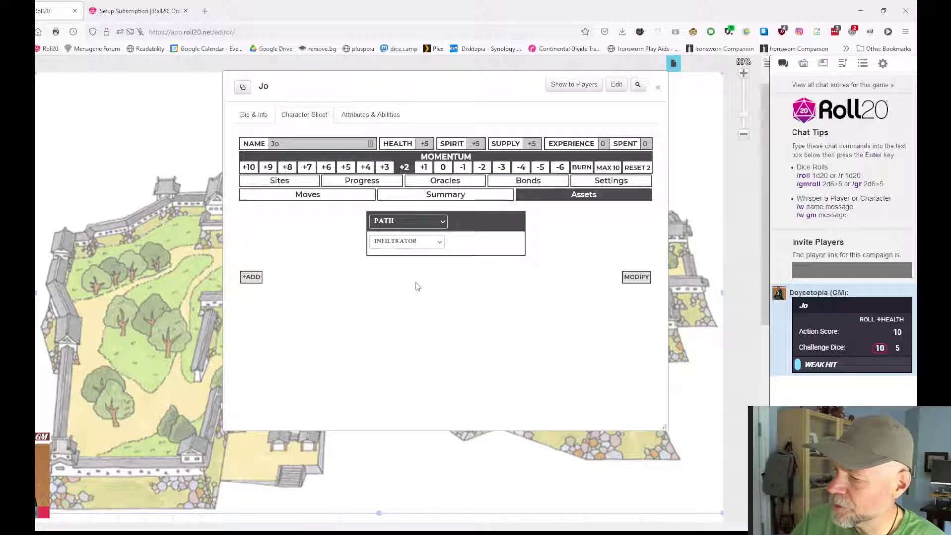
pyautogui.click(634, 416)
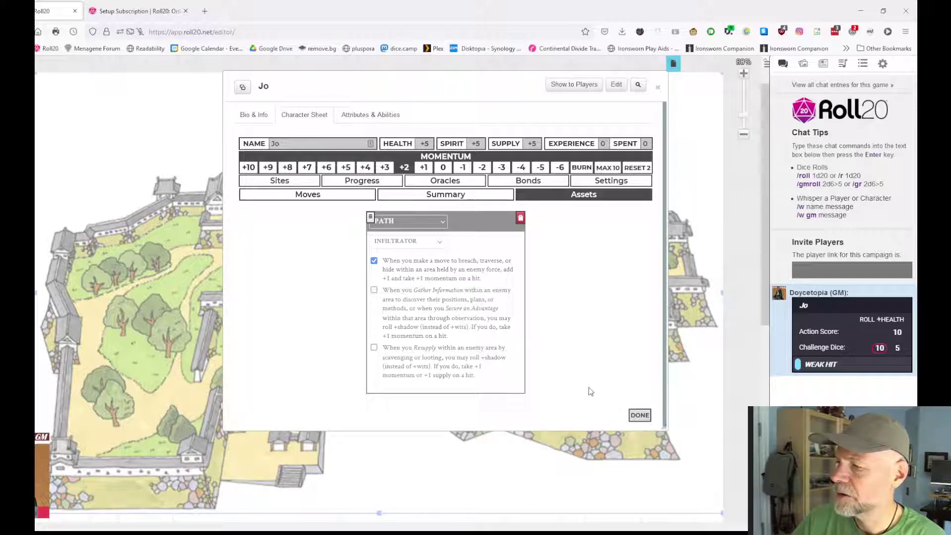
pyautogui.click(634, 415)
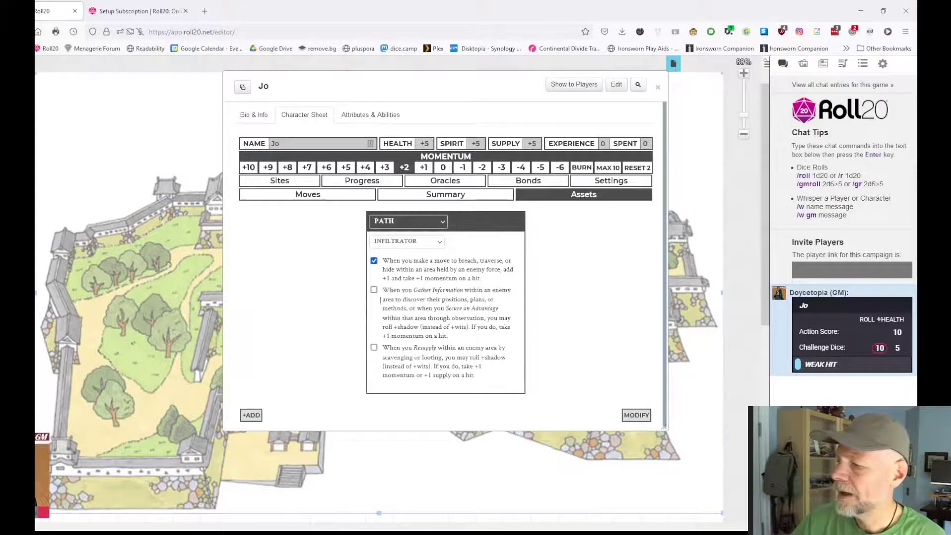
# Add a second asset with the Combat Talent type and Archer chosen, and add a third blank asset.
pyautogui.click(253, 417)
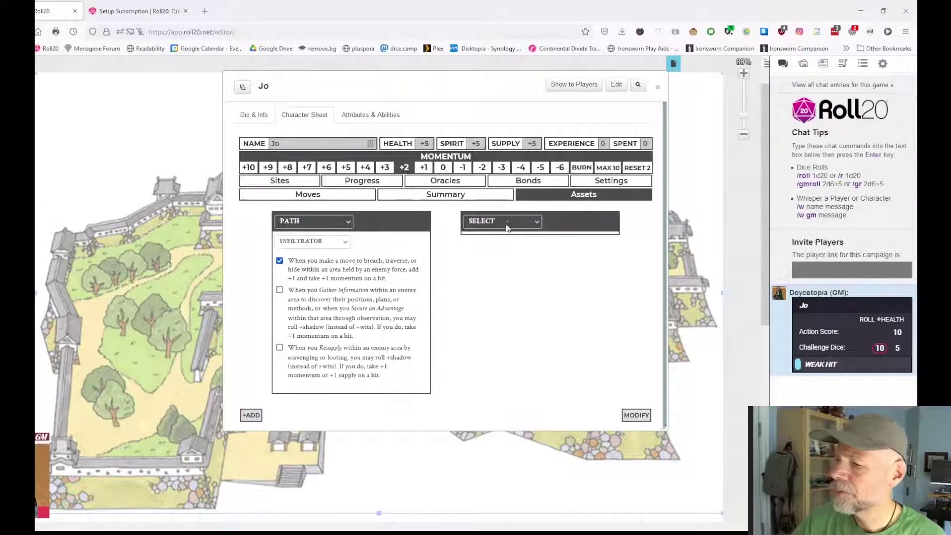
pyautogui.click(514, 298)
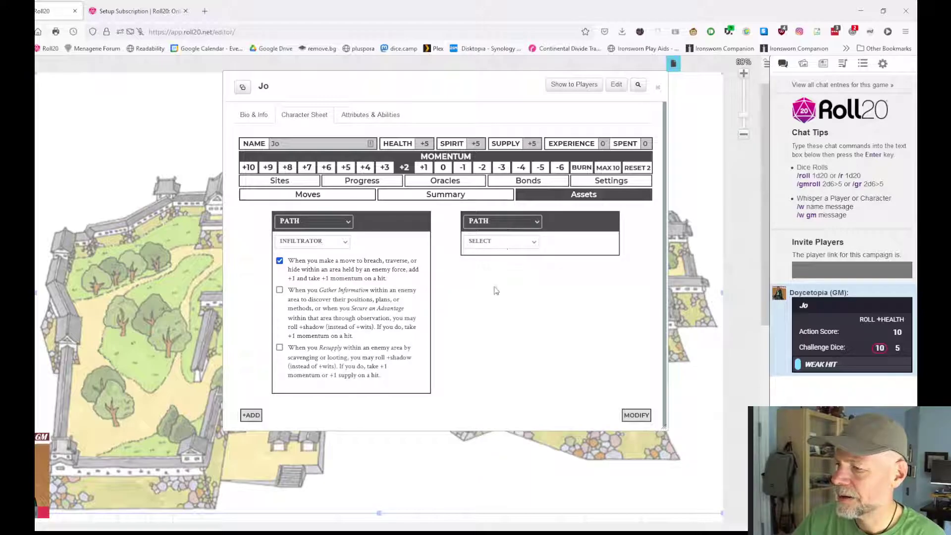
pyautogui.click(495, 290)
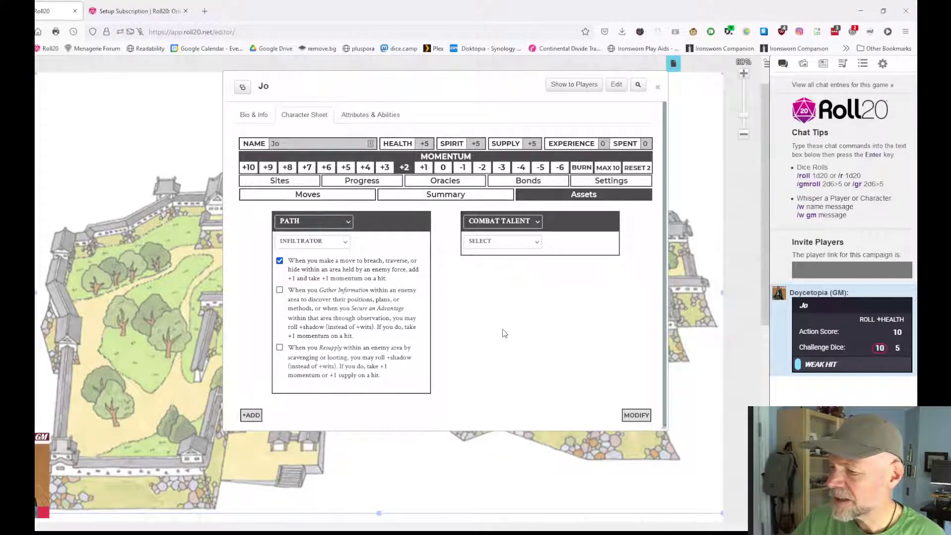
pyautogui.click(508, 270)
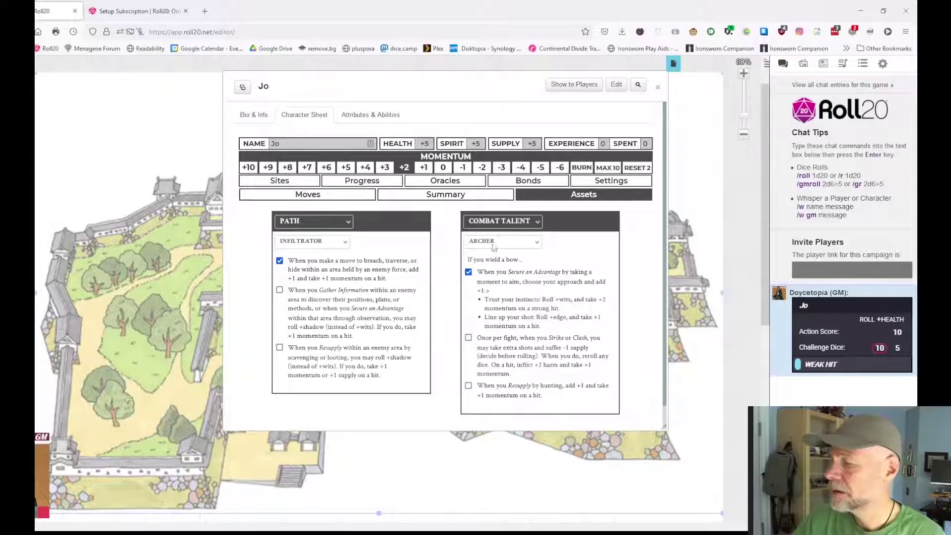
pyautogui.scroll(-1, 344, 389)
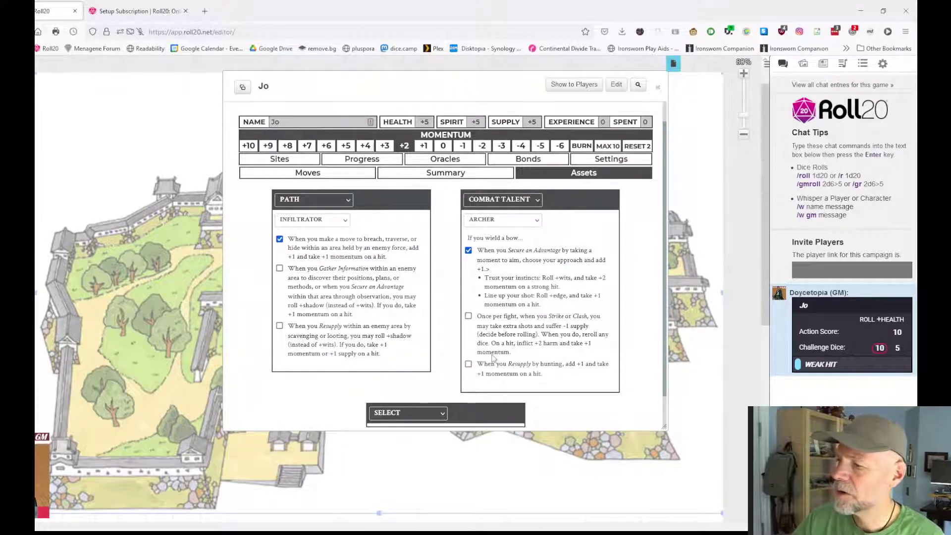
pyautogui.scroll(-1, 493, 357)
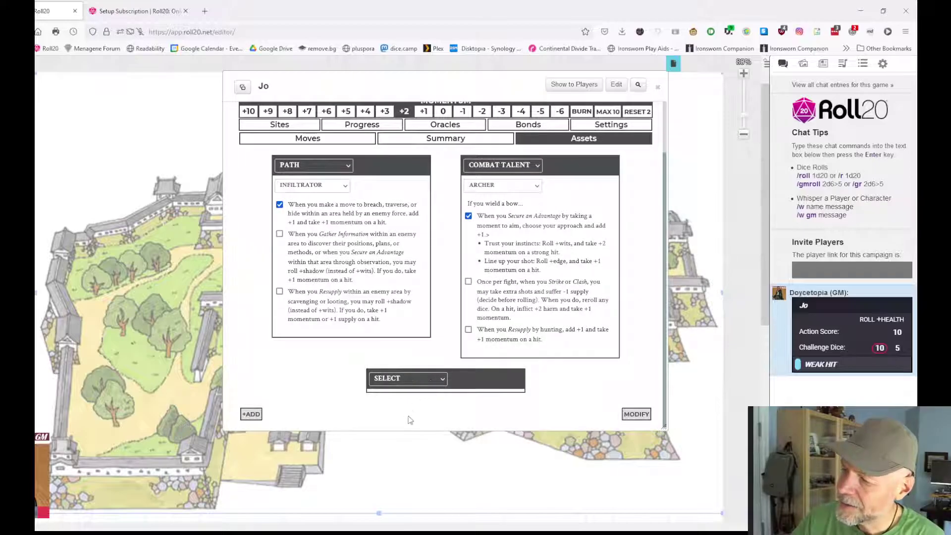
# Set the third asset to the Ritual type with Shadow-Walk chosen, and review the character's three assets.
pyautogui.click(406, 447)
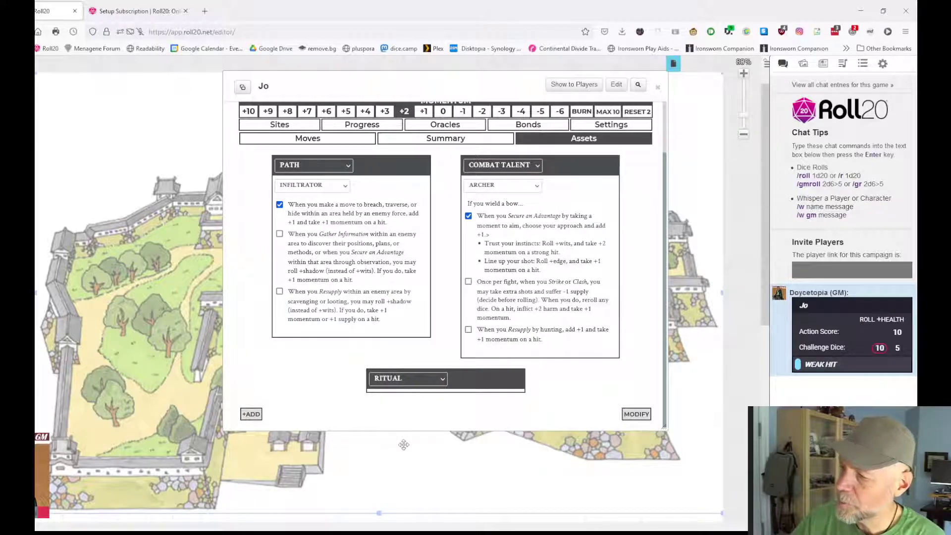
pyautogui.scroll(-1, 451, 373)
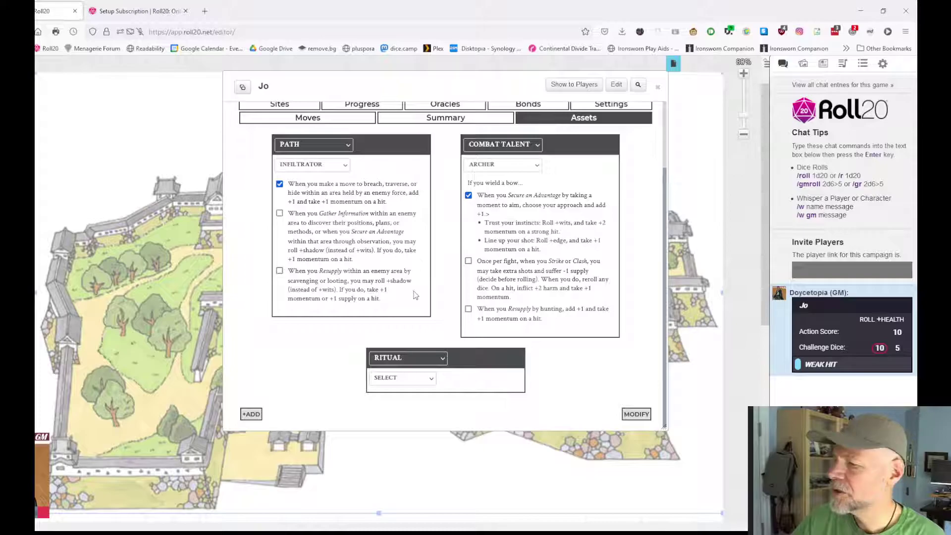
pyautogui.scroll(-3, 446, 295)
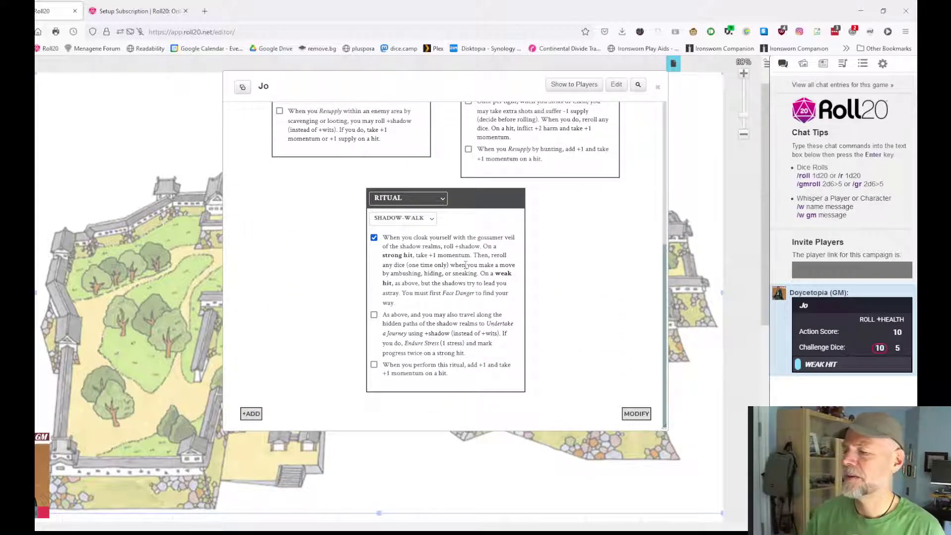
pyautogui.scroll(4, 500, 266)
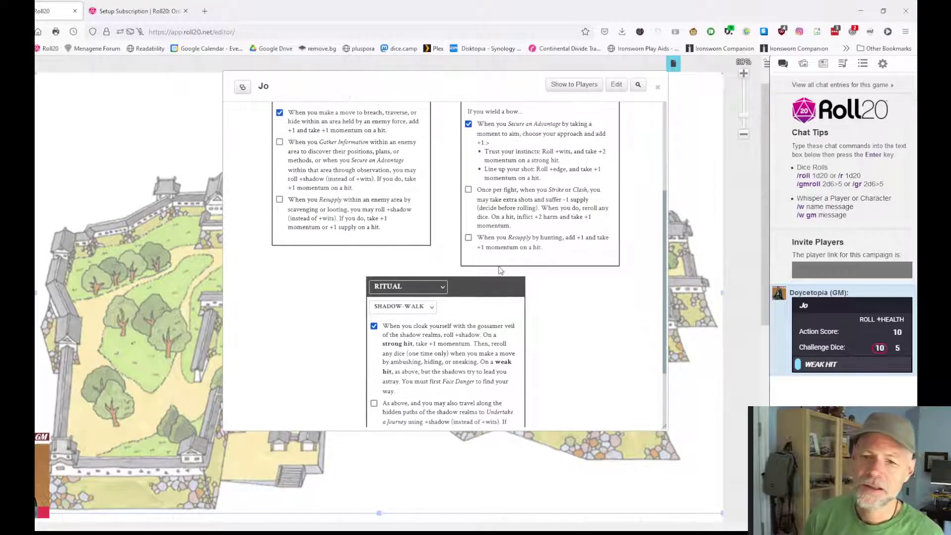
pyautogui.scroll(2, 501, 284)
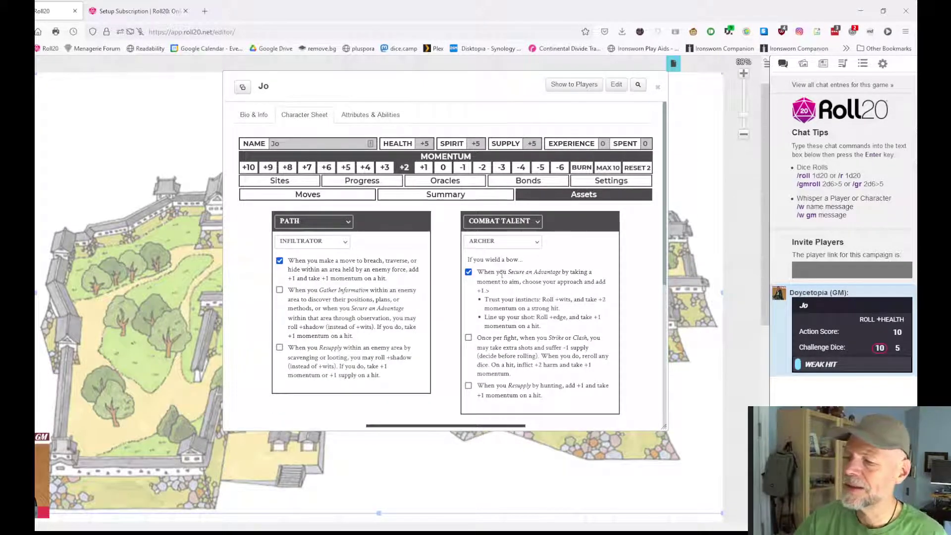
pyautogui.moveTo(510, 273); pyautogui.dragTo(560, 274)
pyautogui.click(542, 284)
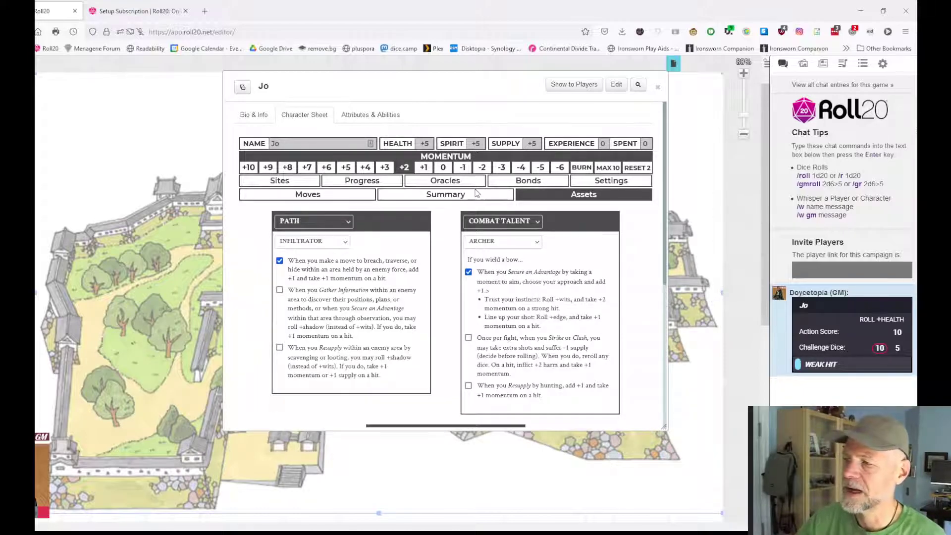
# Examine the character's list of moves and preview the rules text of the Turn the Tide combat move.
pyautogui.click(349, 196)
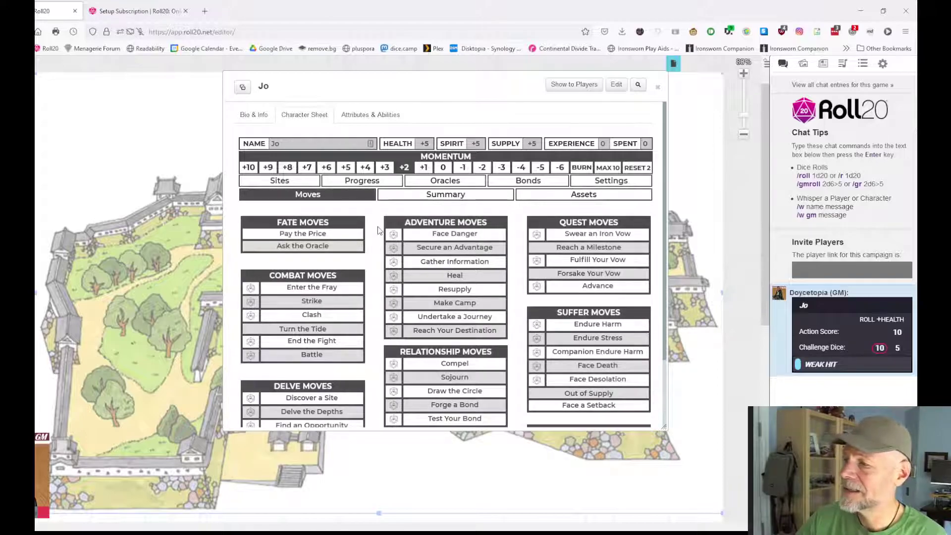
pyautogui.scroll(-3, 357, 216)
pyautogui.scroll(3, 349, 228)
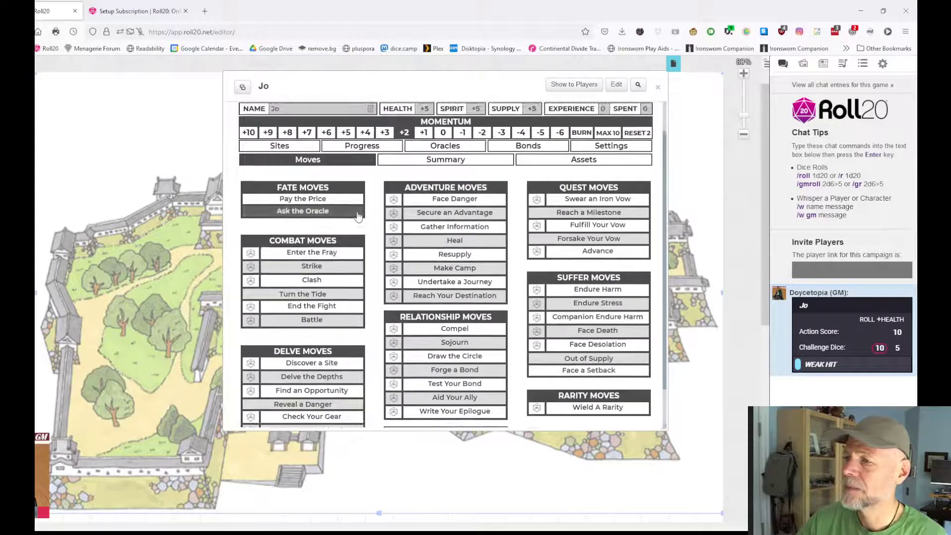
pyautogui.scroll(-2, 340, 241)
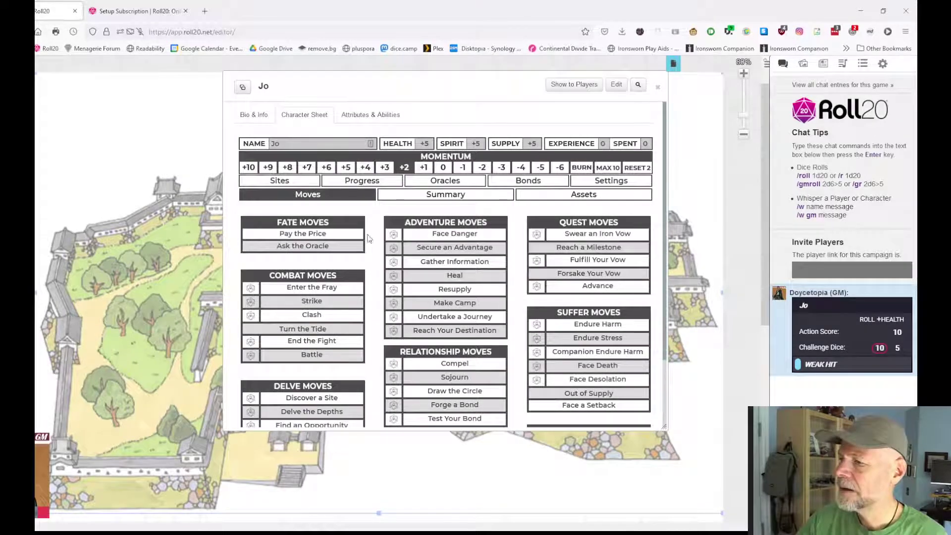
pyautogui.scroll(-2, 365, 256)
pyautogui.scroll(2, 365, 256)
pyautogui.click(303, 329)
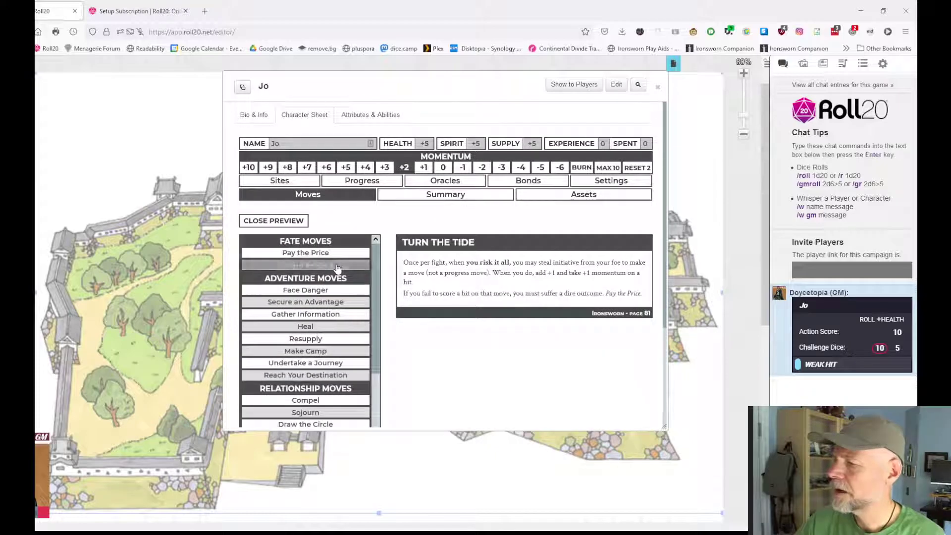
pyautogui.click(298, 219)
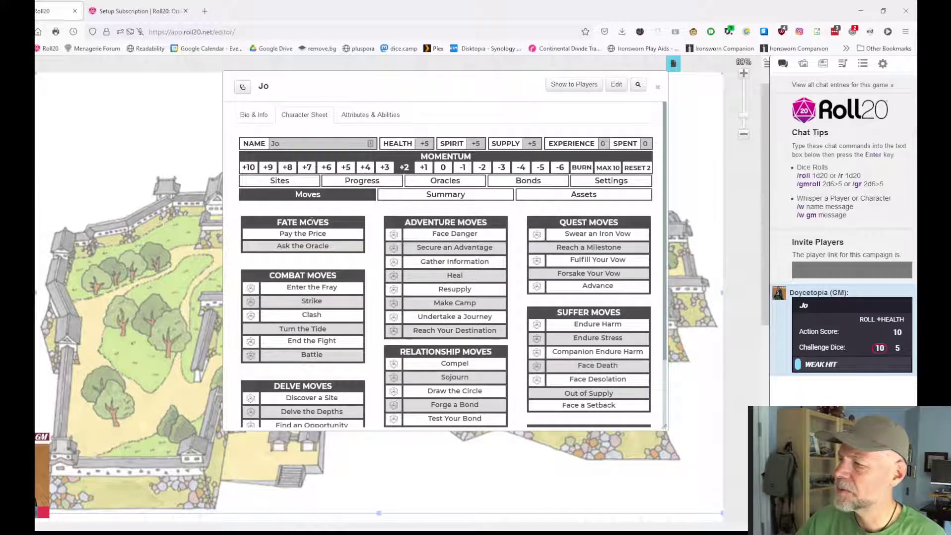
pyautogui.click(310, 329)
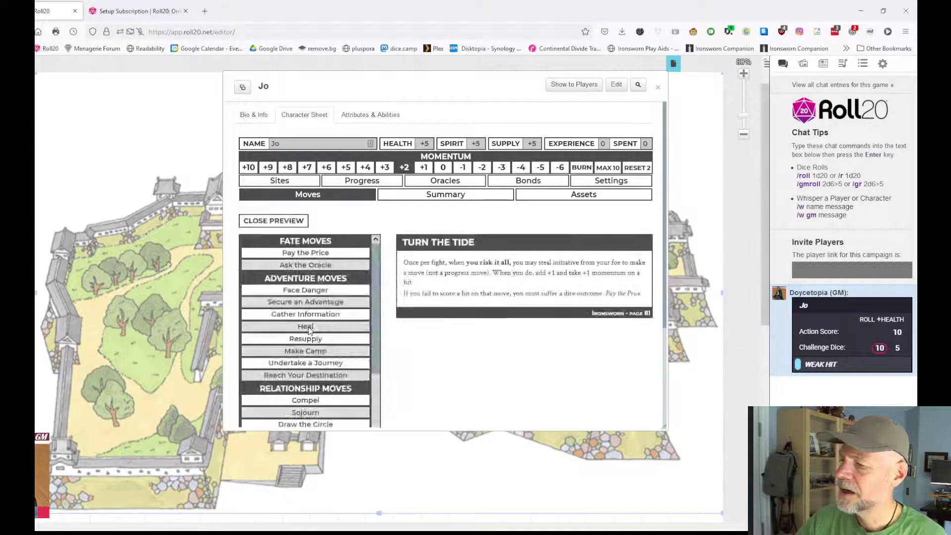
# Roll the Gather Information move with the Shadow stat granted by Infiltrator and a modifier of 0.
pyautogui.click(306, 316)
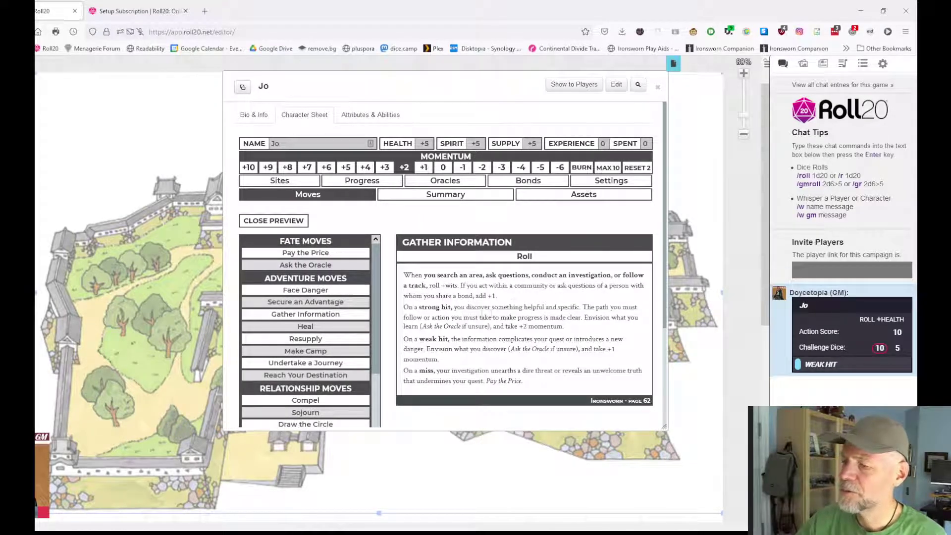
pyautogui.click(497, 263)
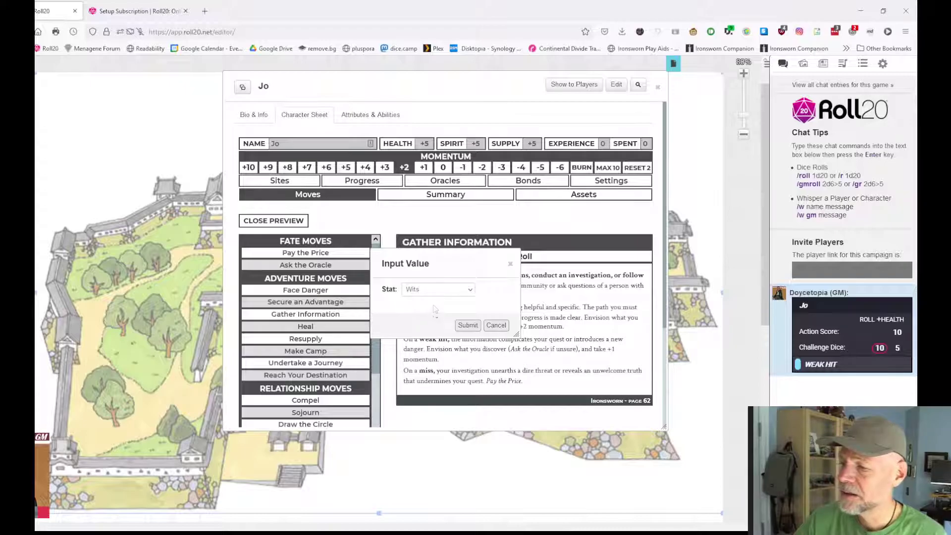
pyautogui.click(414, 322)
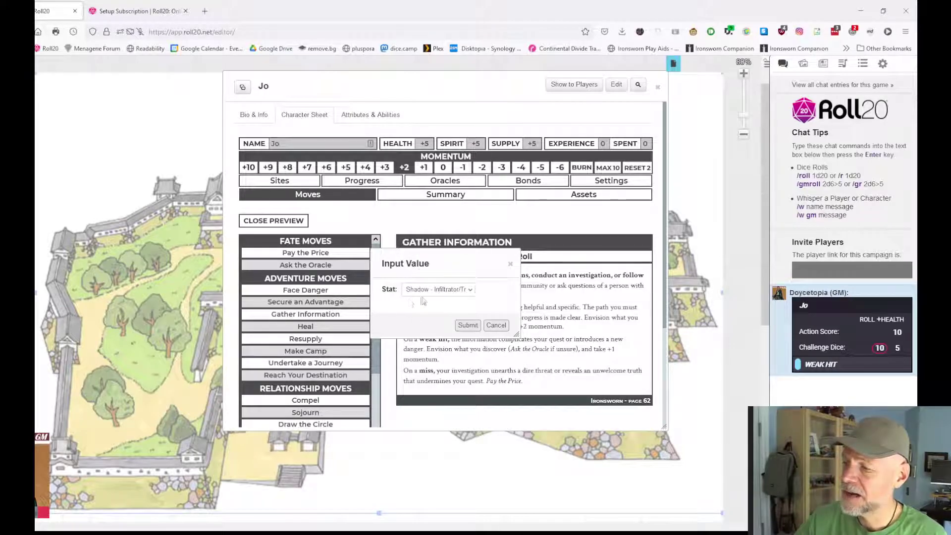
pyautogui.click(467, 325)
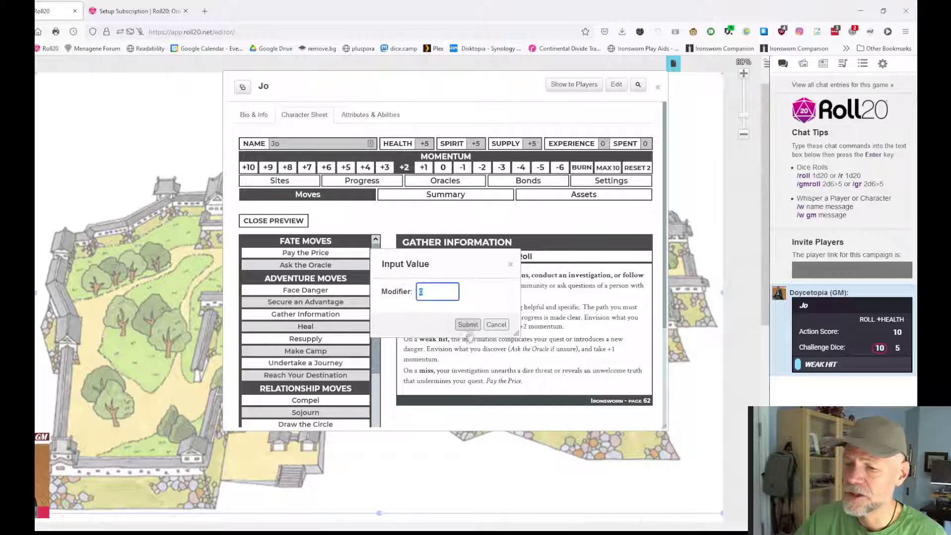
pyautogui.click(468, 325)
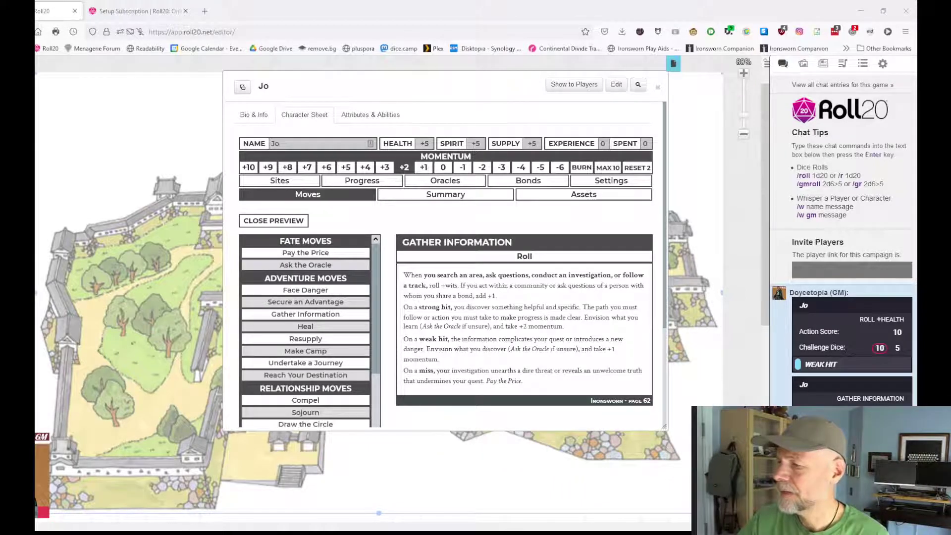
# Look through the relationship, quest, combat, suffer and delve moves in the preview list.
pyautogui.scroll(-8, 306, 331)
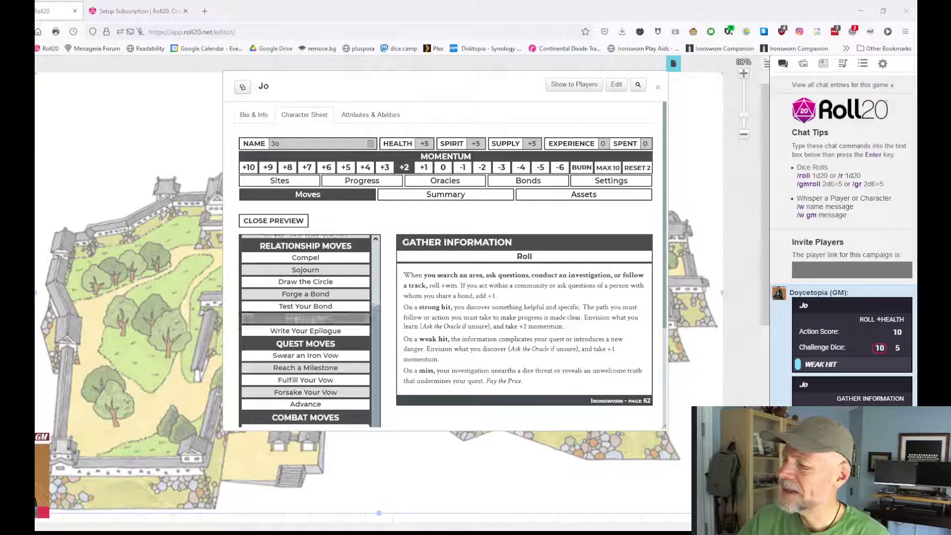
pyautogui.scroll(-3, 306, 331)
pyautogui.scroll(3, 305, 331)
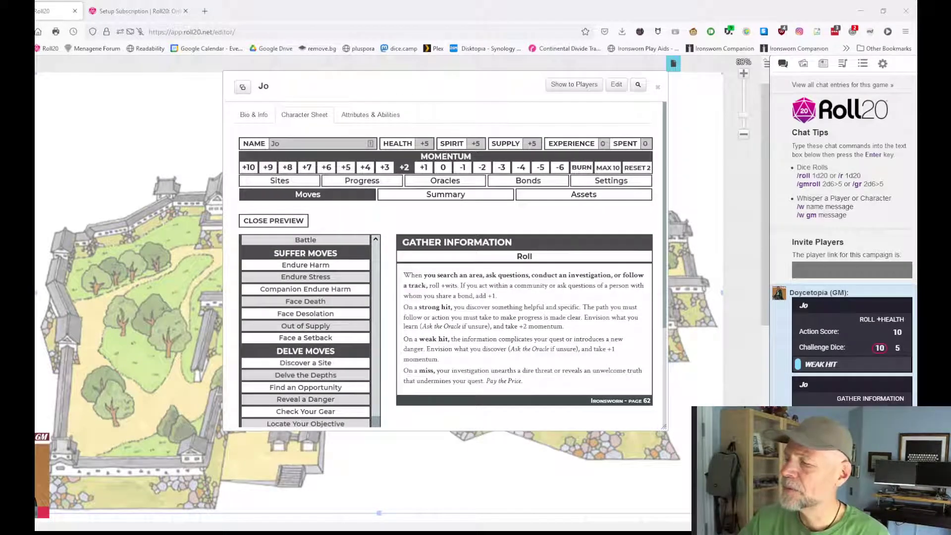
# Examine the Delve oracles, including the Domain and Environmental Calamity tables, and compare them with the Ironsworn oracle set.
pyautogui.click(465, 184)
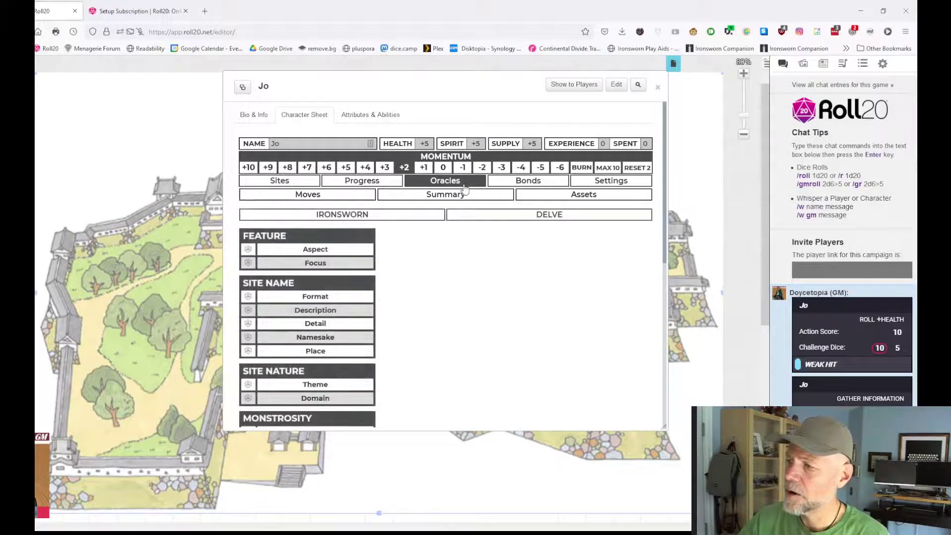
pyautogui.scroll(-3, 347, 248)
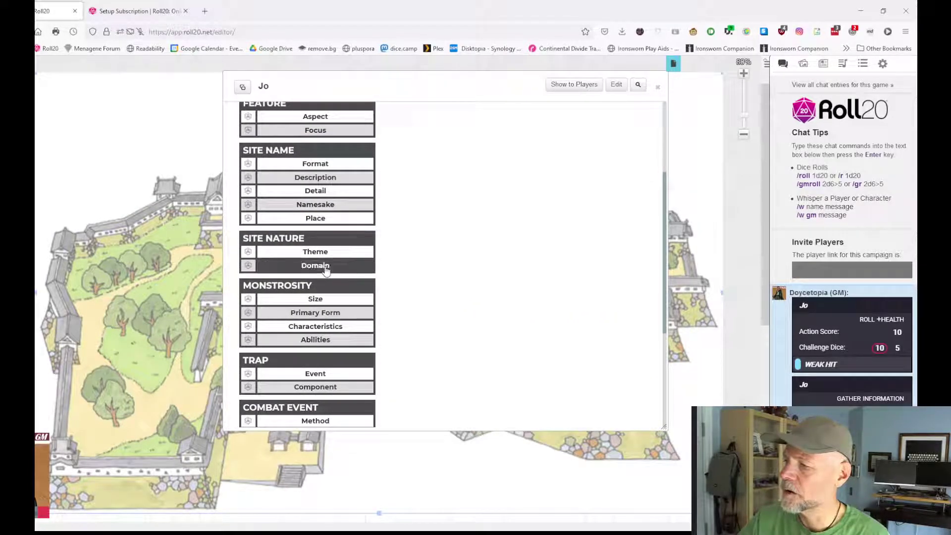
pyautogui.moveTo(326, 270)
pyautogui.scroll(4, 347, 322)
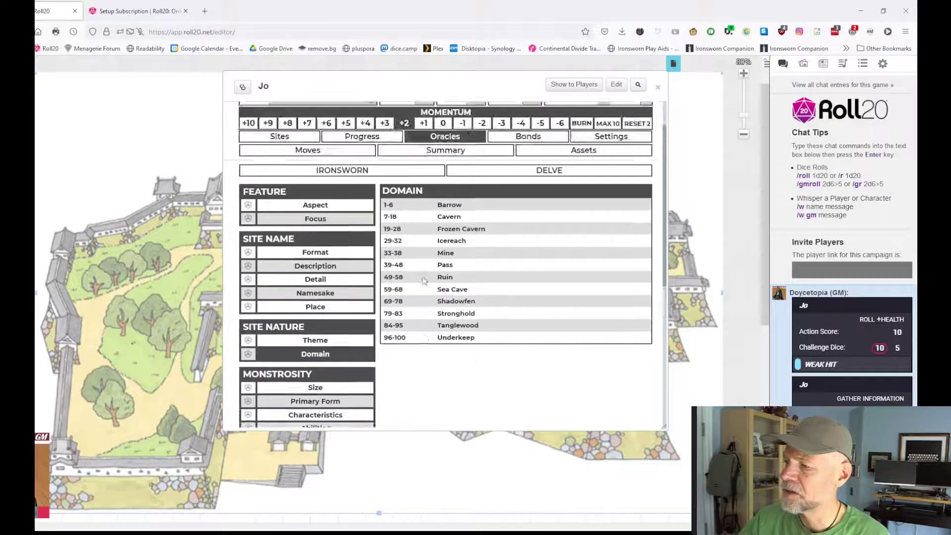
pyautogui.scroll(-5, 349, 327)
pyautogui.scroll(-3, 347, 329)
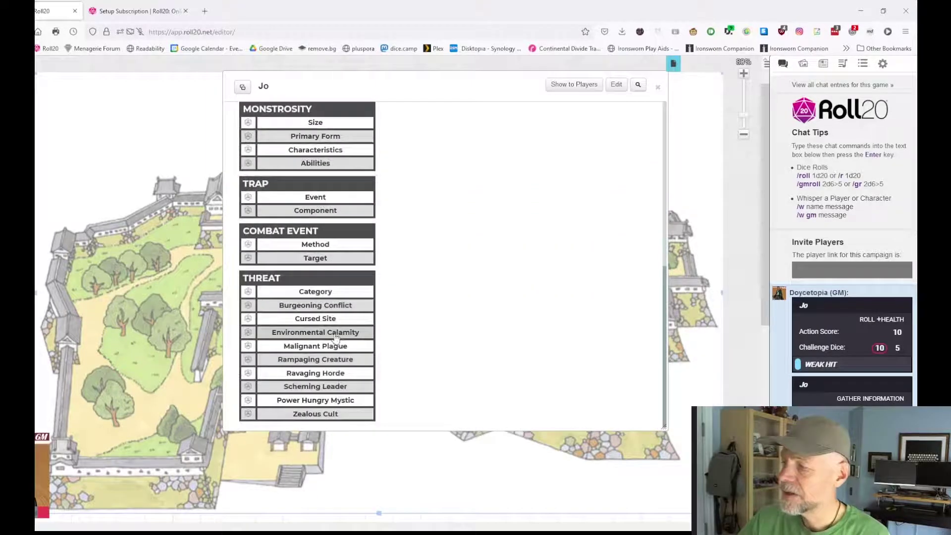
pyautogui.scroll(6, 391, 344)
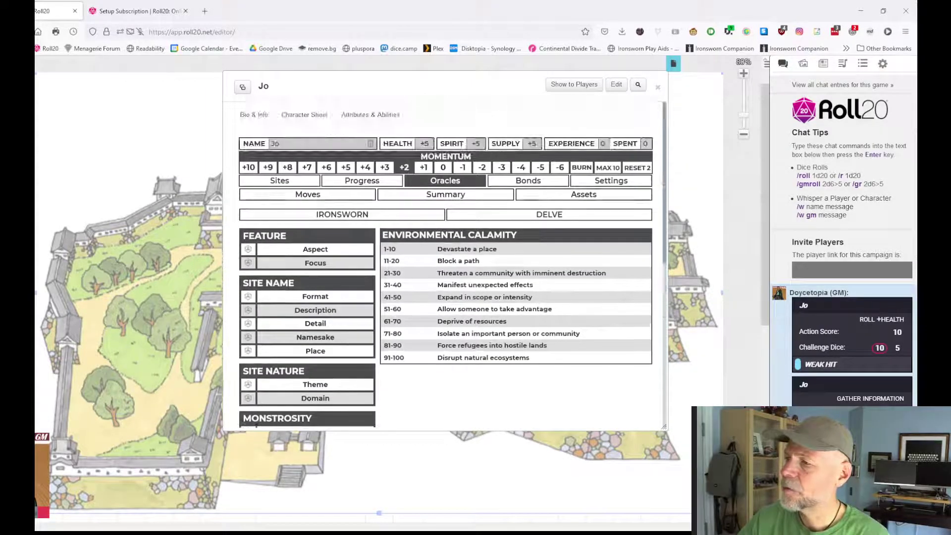
pyautogui.click(352, 219)
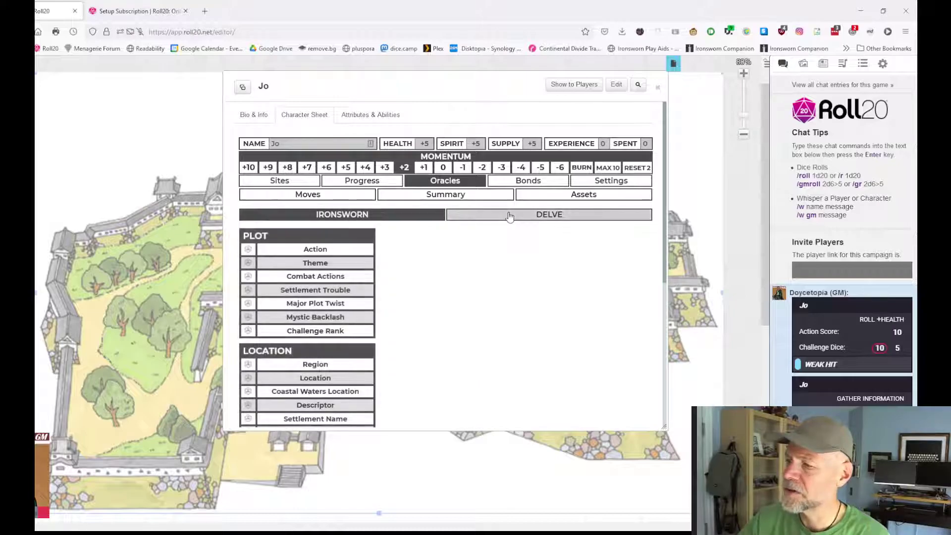
pyautogui.click(509, 216)
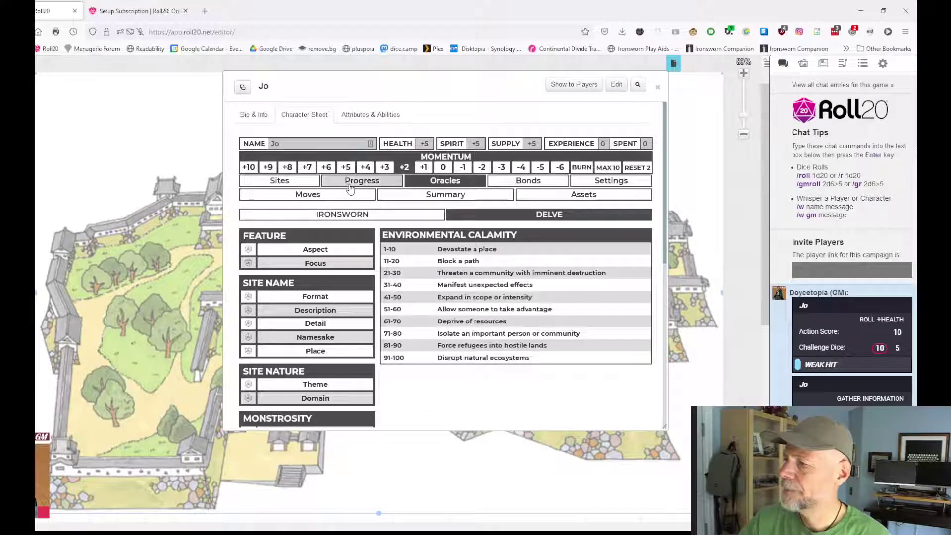
# Add a site to the character sheet with the Haunted theme and the Ruin domain, and review their features and dangers.
pyautogui.click(277, 181)
pyautogui.click(251, 222)
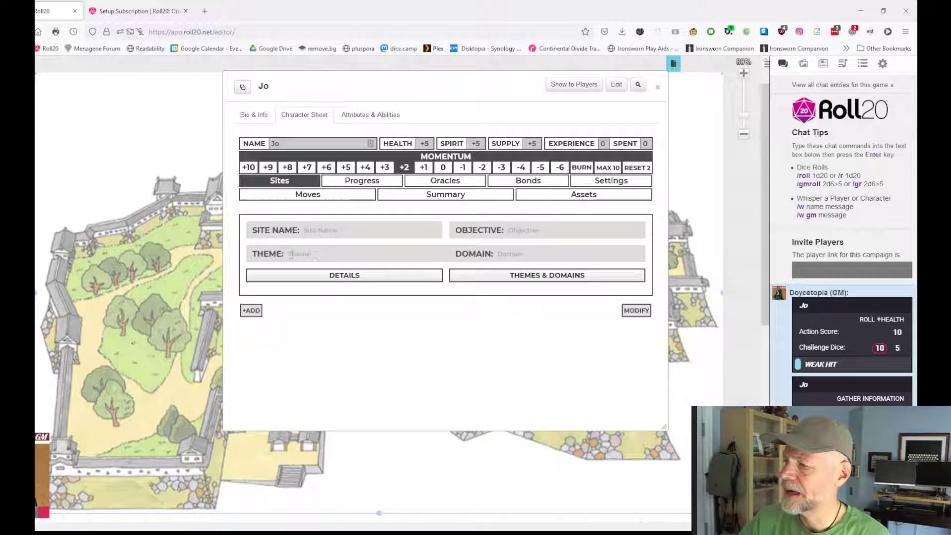
pyautogui.click(343, 276)
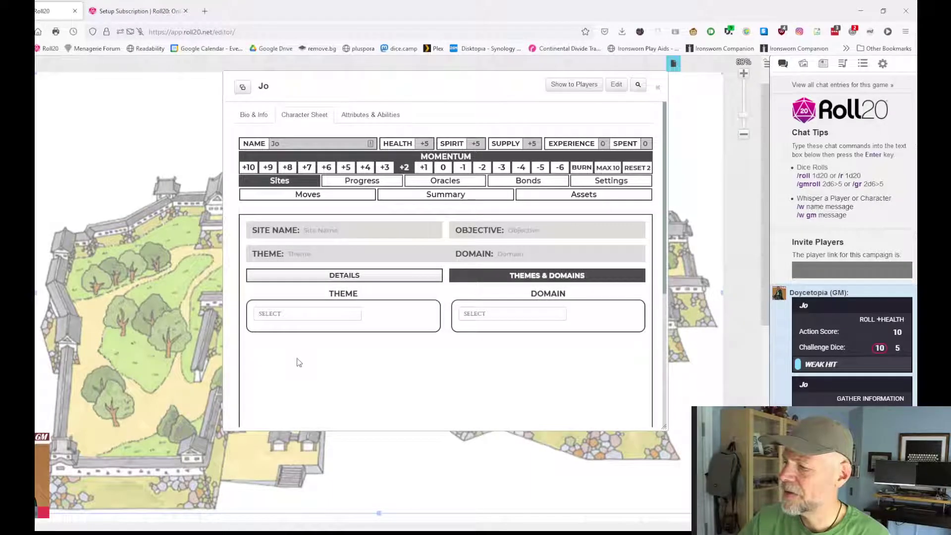
pyautogui.click(293, 389)
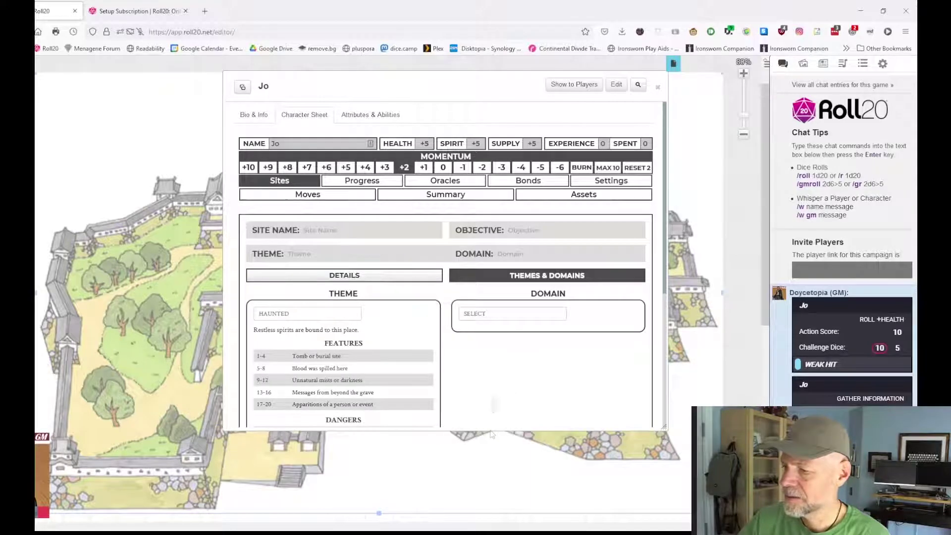
pyautogui.click(489, 414)
pyautogui.scroll(-3, 577, 336)
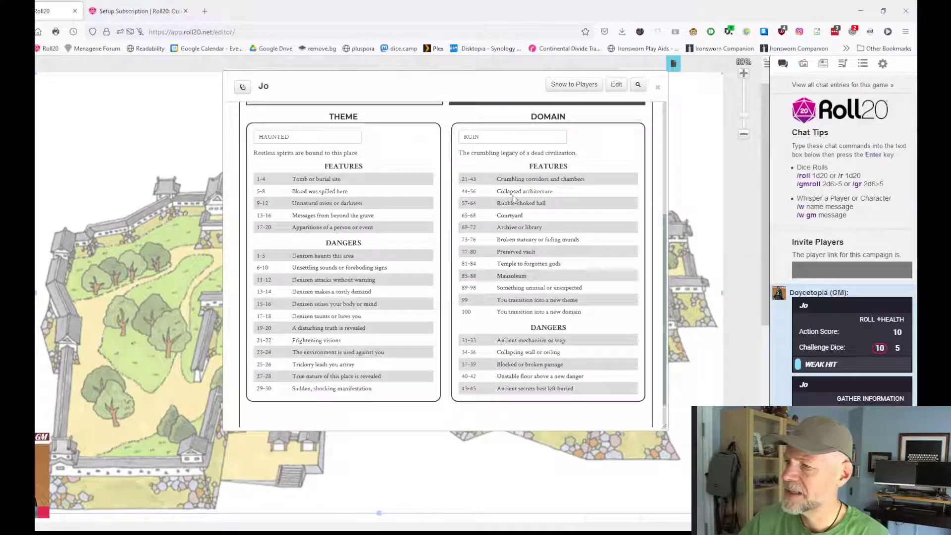
pyautogui.scroll(3, 488, 245)
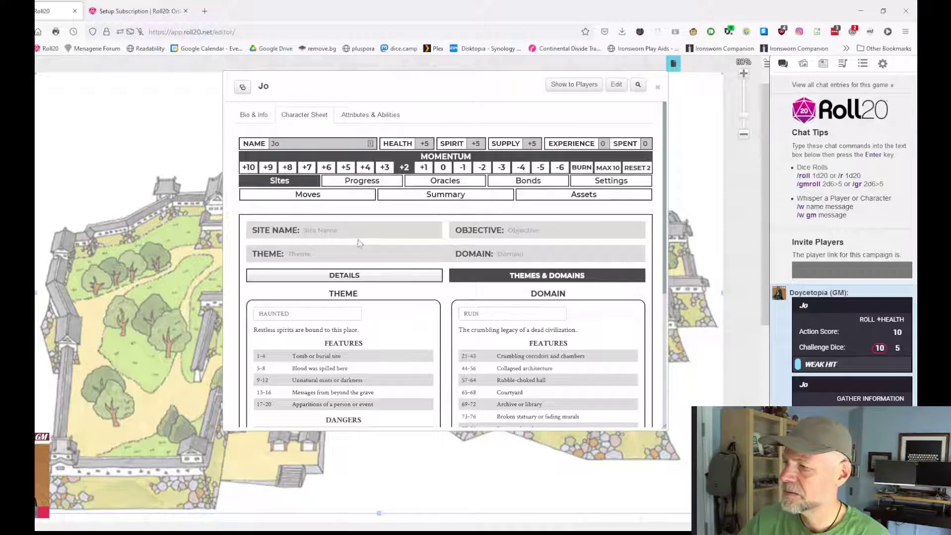
# View the progress, bonds and Delve settings sections of the sheet, and look over the Ironsworn oracles.
pyautogui.click(362, 182)
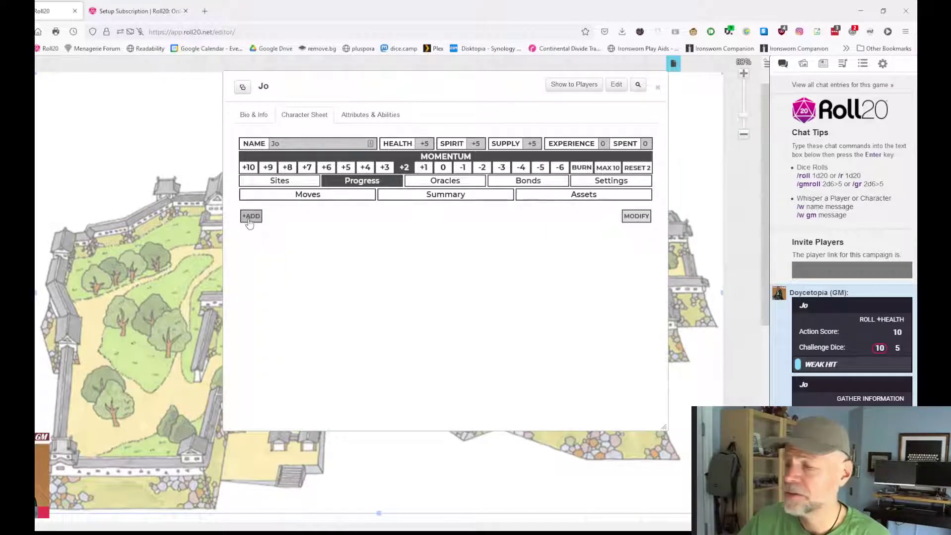
pyautogui.click(268, 181)
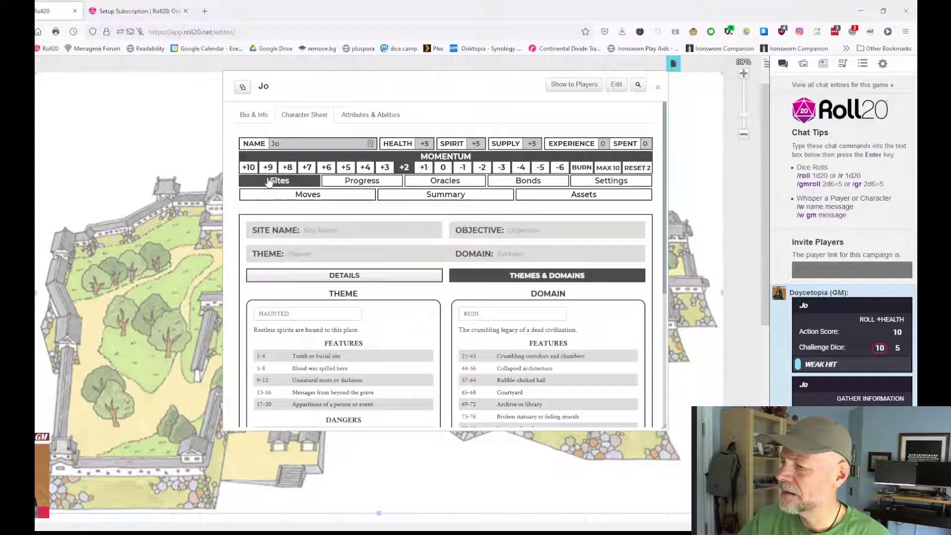
pyautogui.click(359, 181)
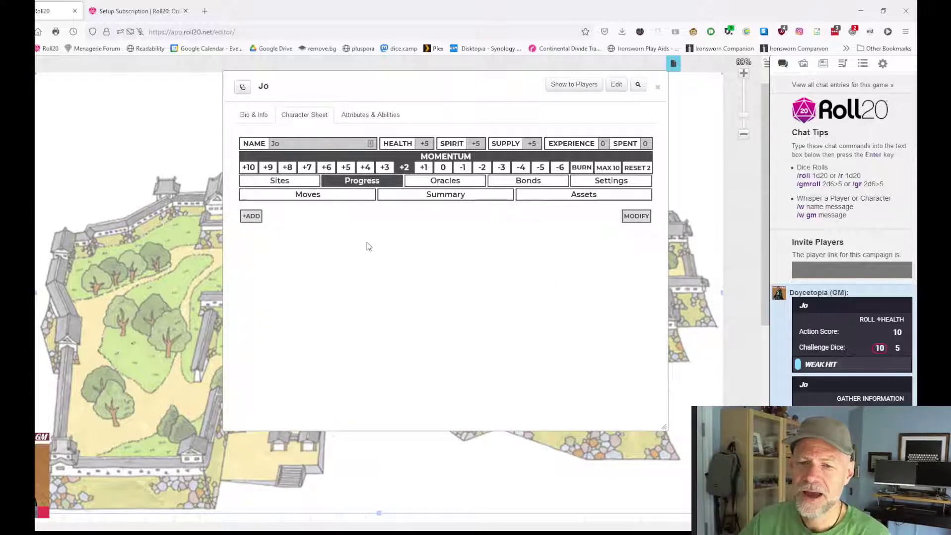
pyautogui.click(519, 183)
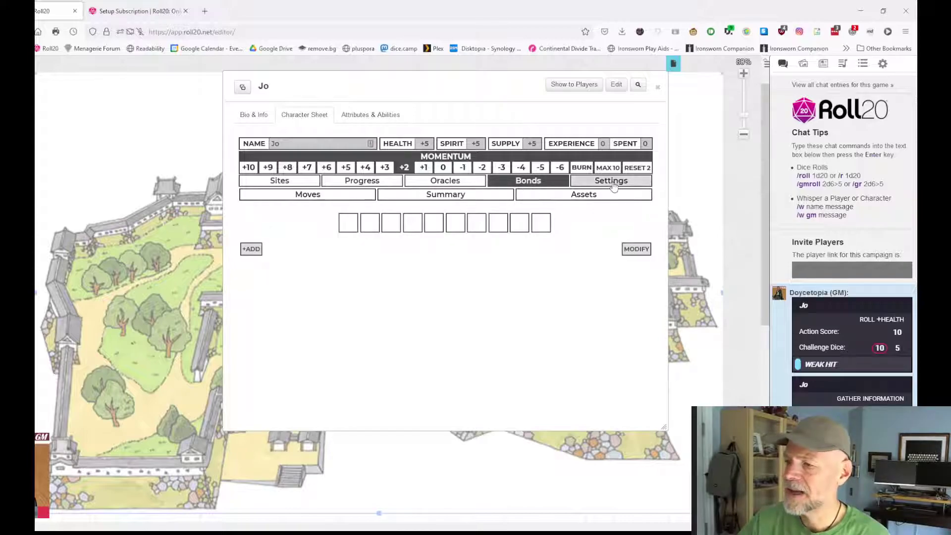
pyautogui.click(577, 182)
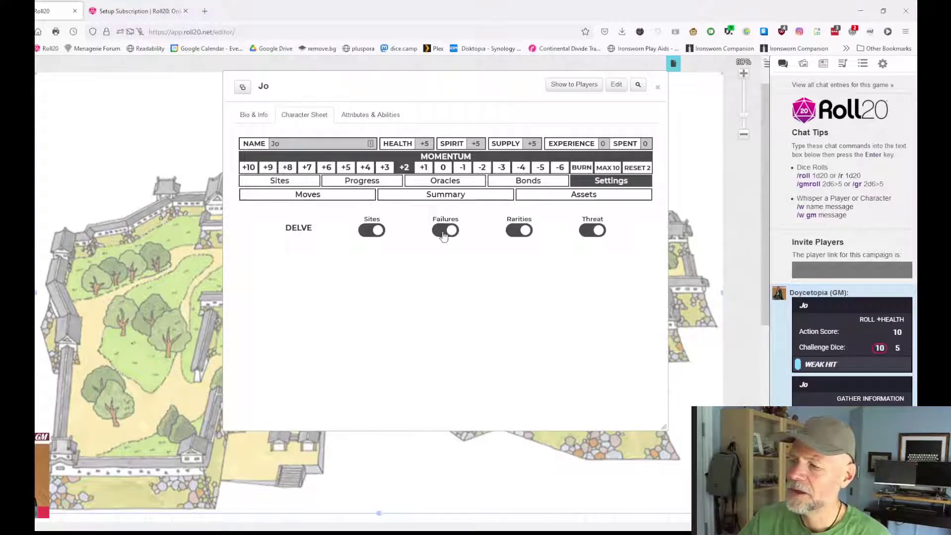
pyautogui.scroll(-2, 467, 291)
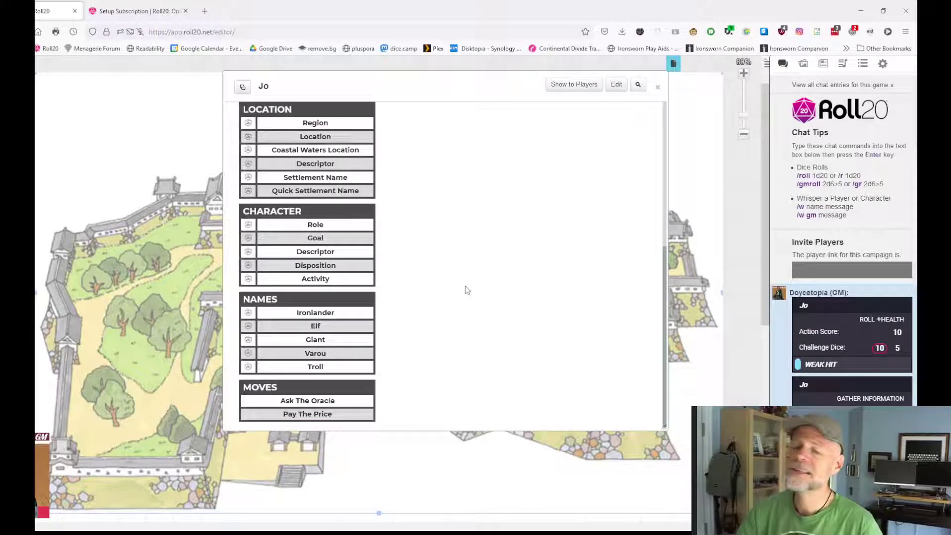
pyautogui.scroll(5, 468, 291)
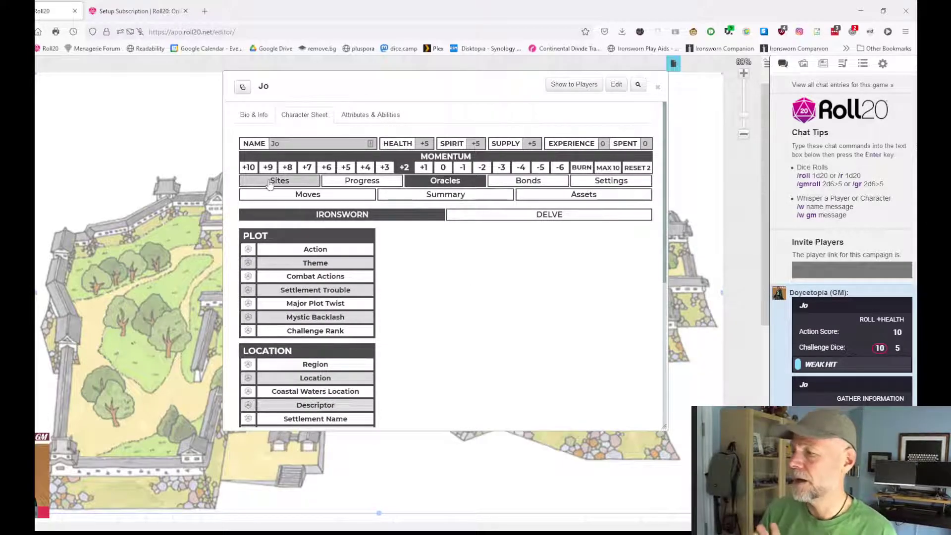
# Return to the character summary and look over the stats, failures and vows.
pyautogui.click(292, 195)
pyautogui.click(446, 194)
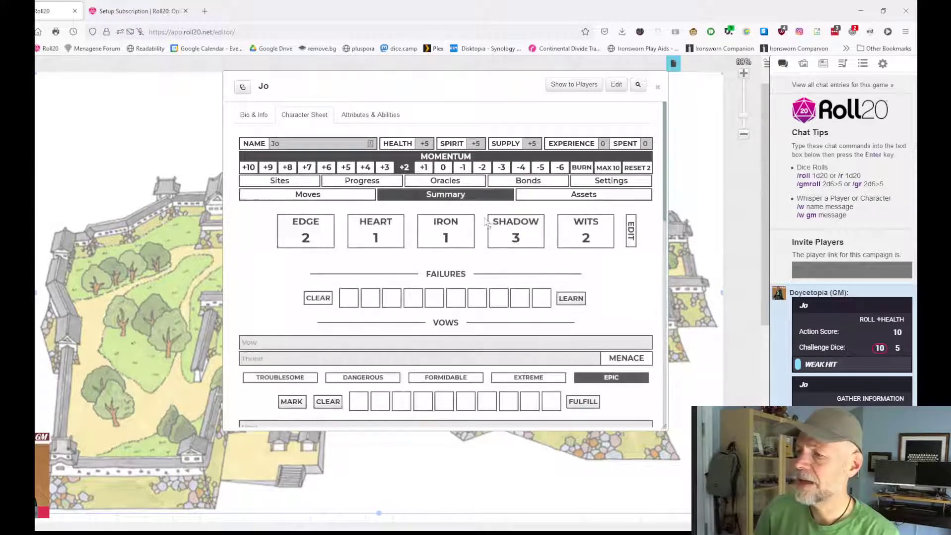
pyautogui.scroll(-3, 499, 239)
pyautogui.scroll(3, 499, 239)
pyautogui.scroll(-3, 501, 238)
pyautogui.scroll(1, 503, 236)
pyautogui.scroll(-2, 503, 235)
pyautogui.scroll(5, 559, 218)
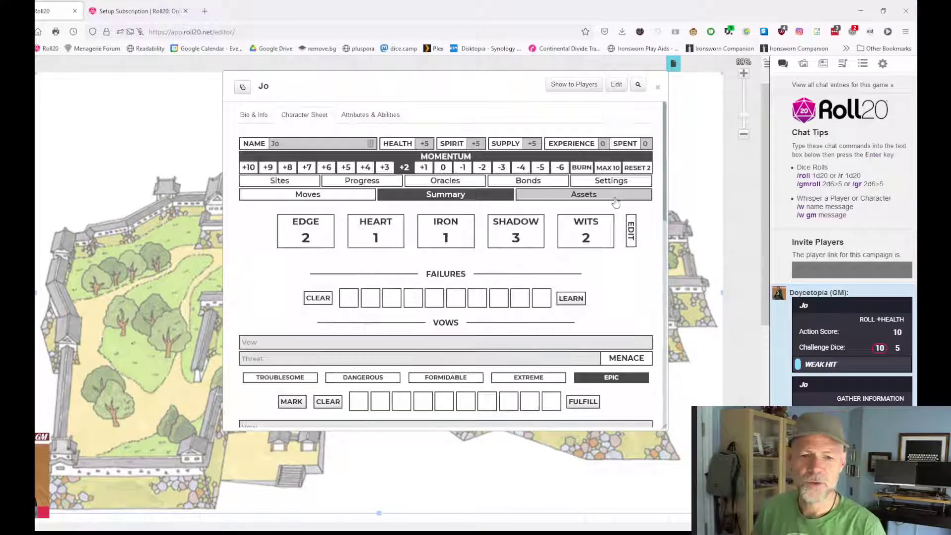